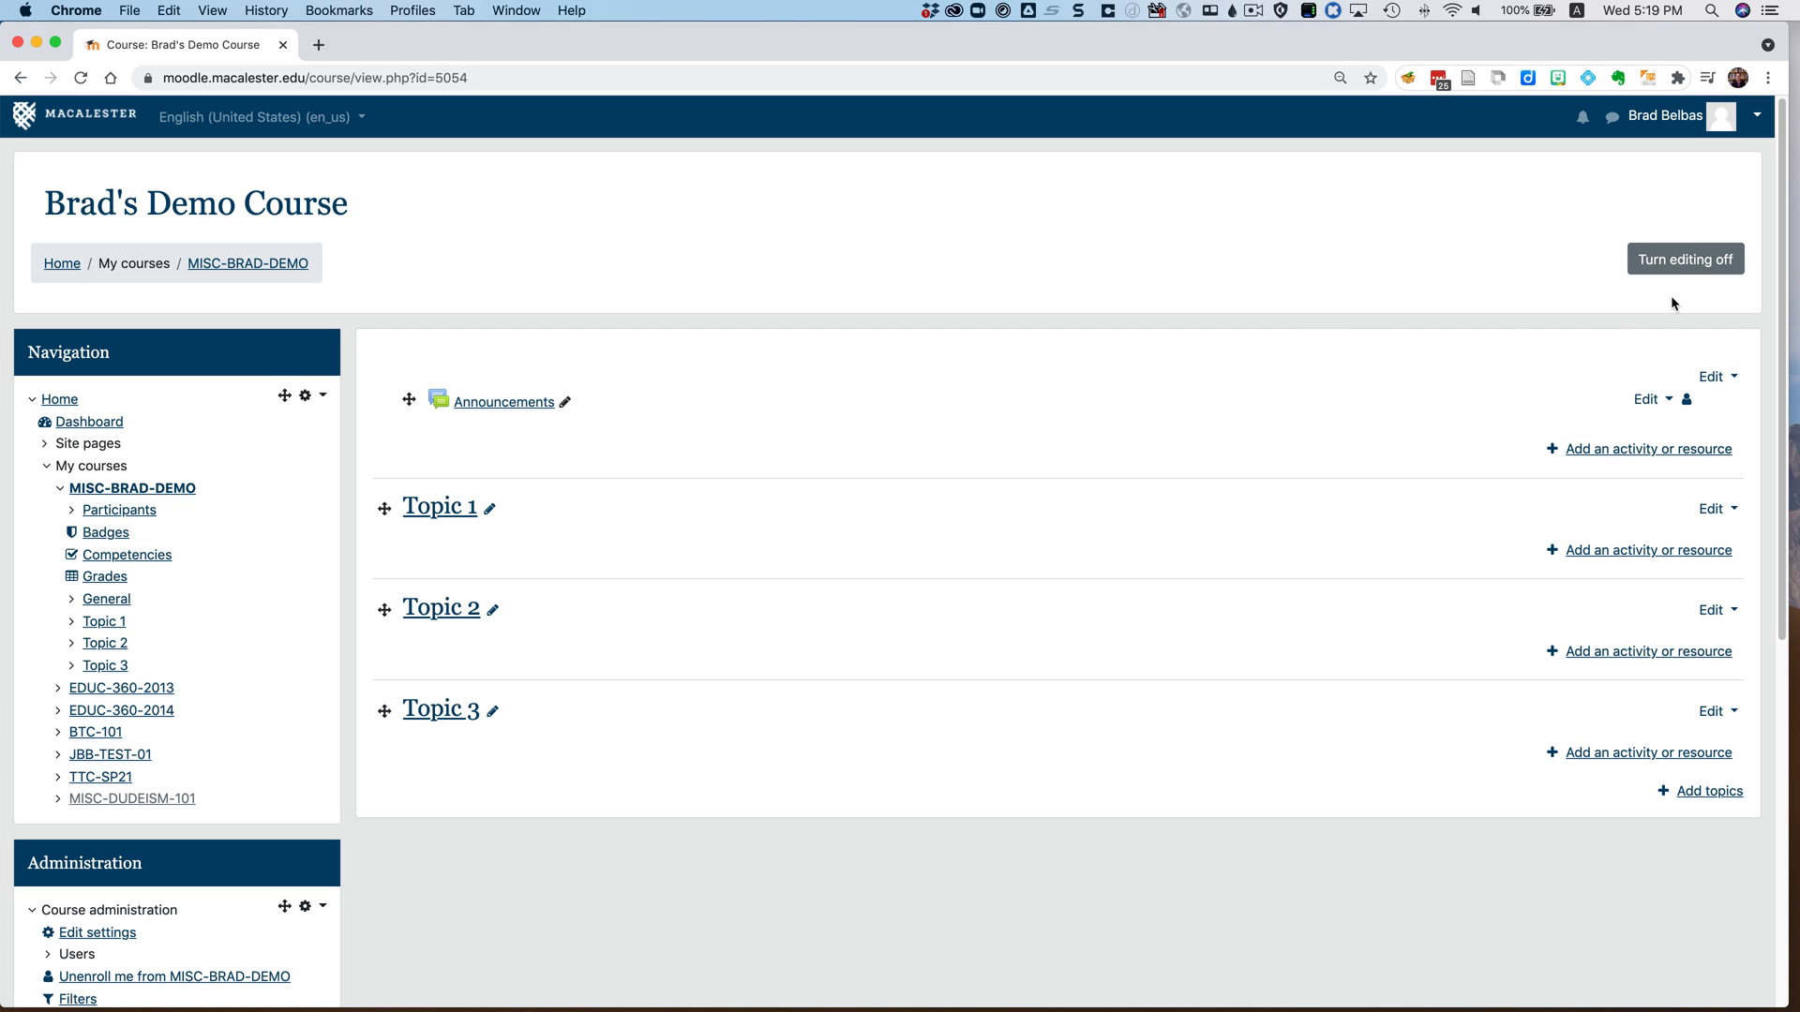
Step: Add a VoiceThread activity to the course's general section, above Topic 1, and name it "Course VoiceThreads"
{"action": "left_click", "coordinate": [1586, 454]}
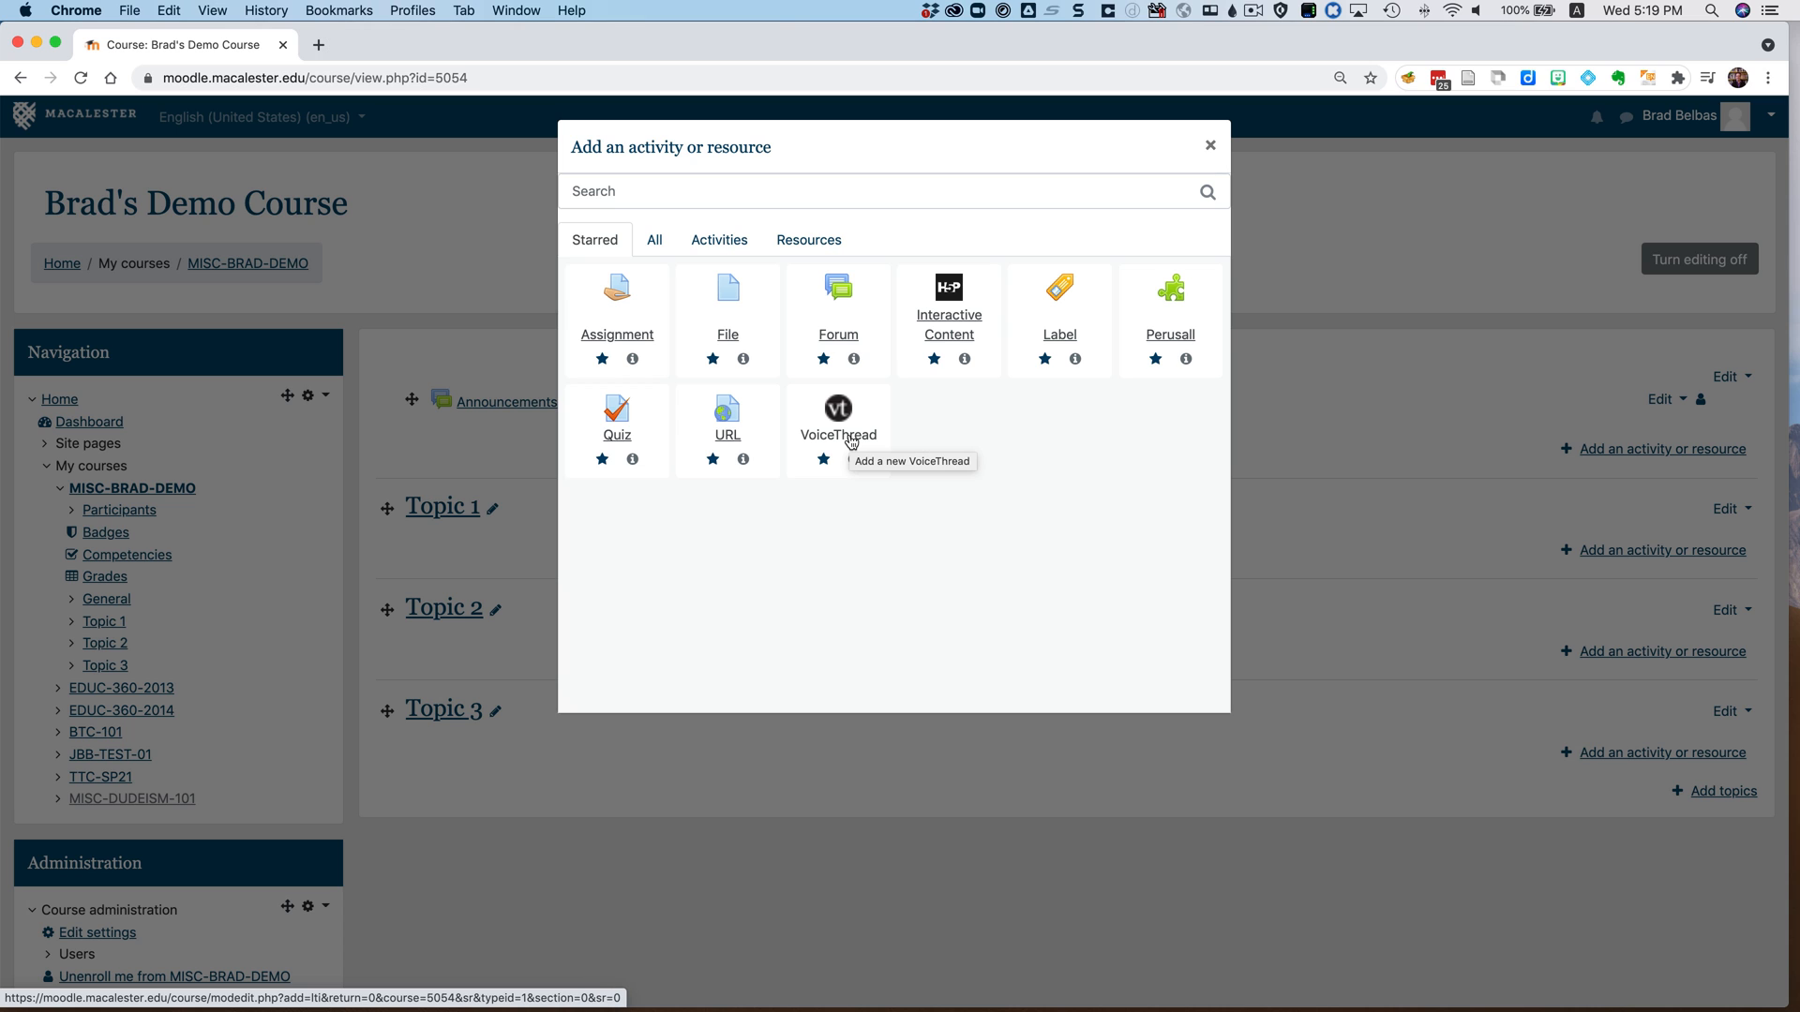
{"action": "left_click", "coordinate": [850, 439]}
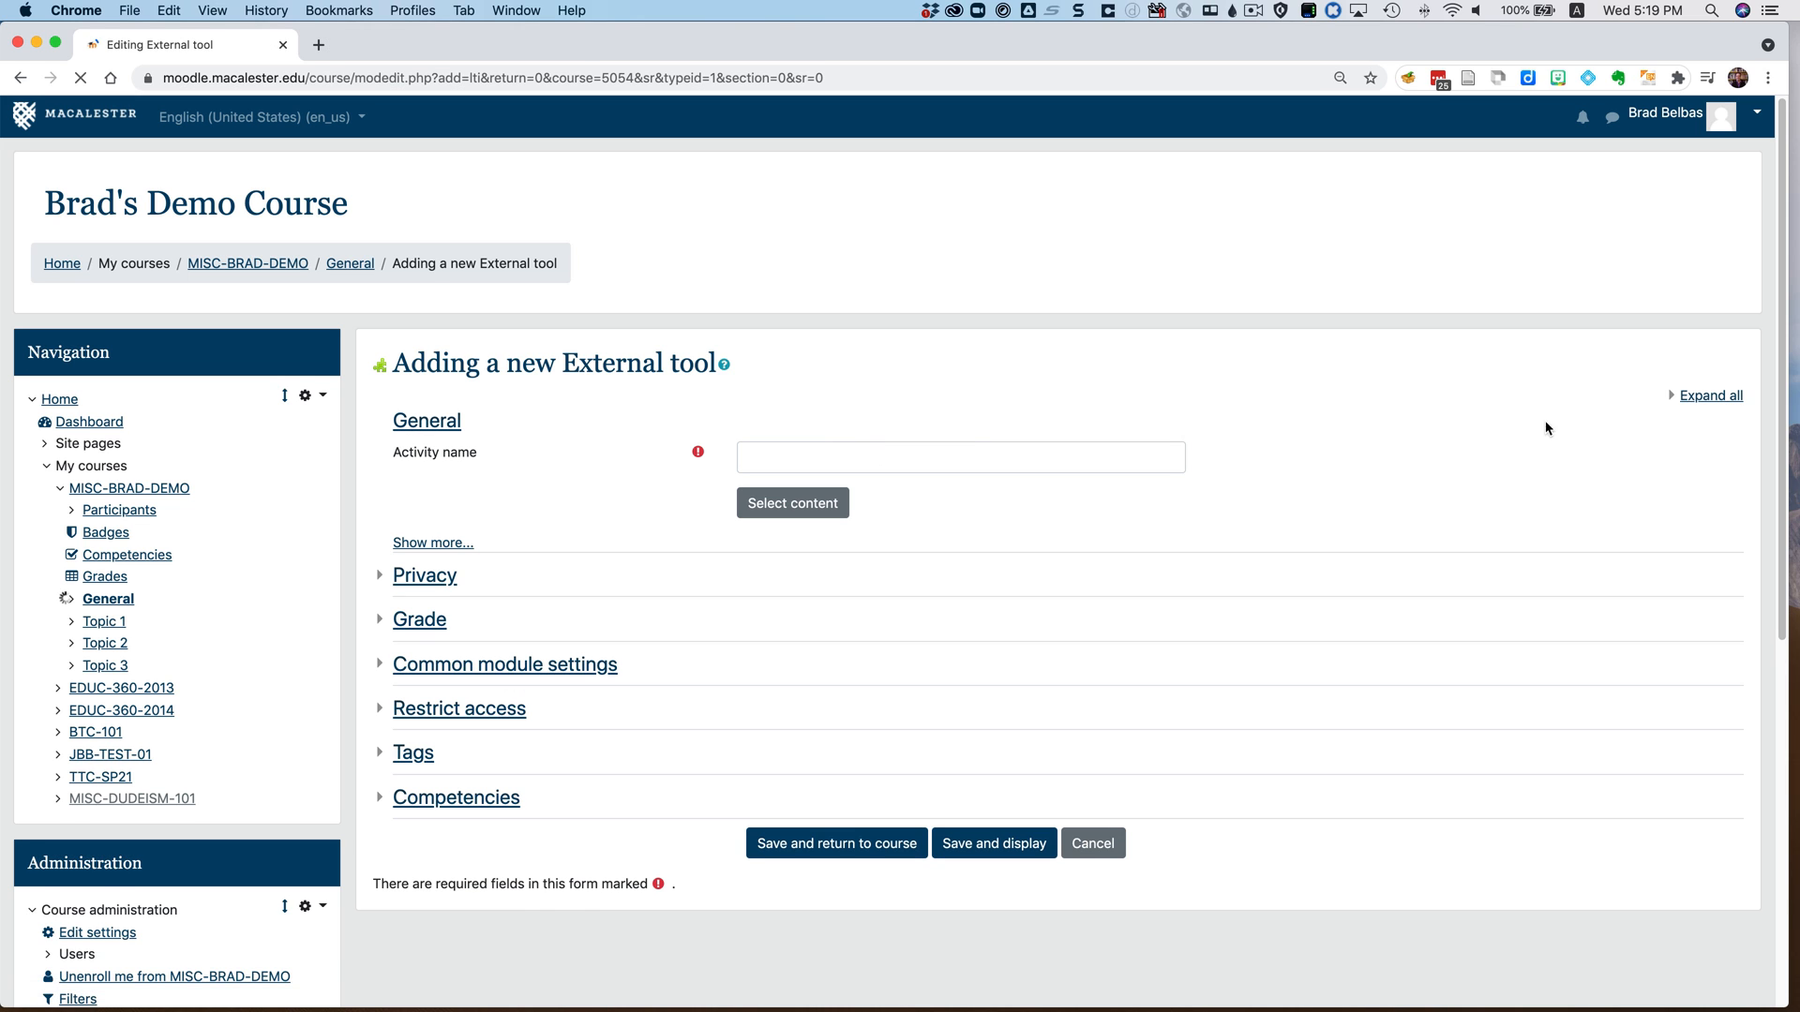
{"action": "left_click", "coordinate": [1708, 395]}
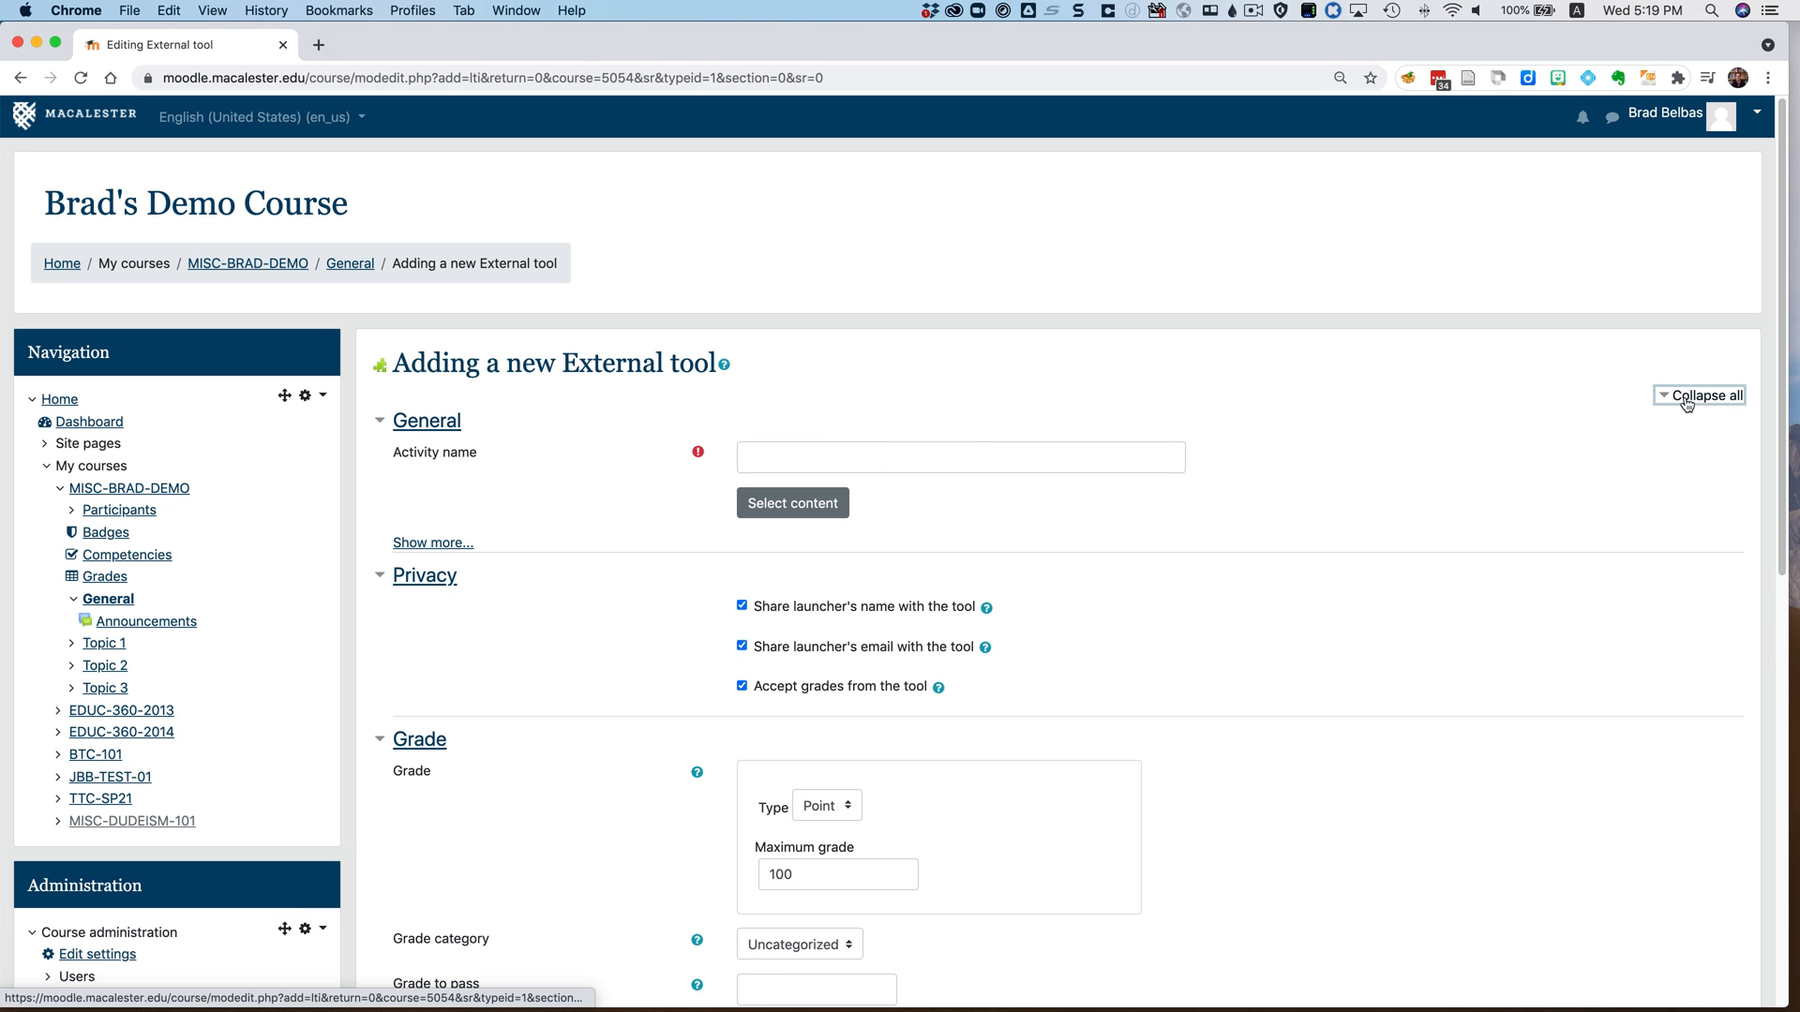
{"action": "left_click", "coordinate": [916, 459]}
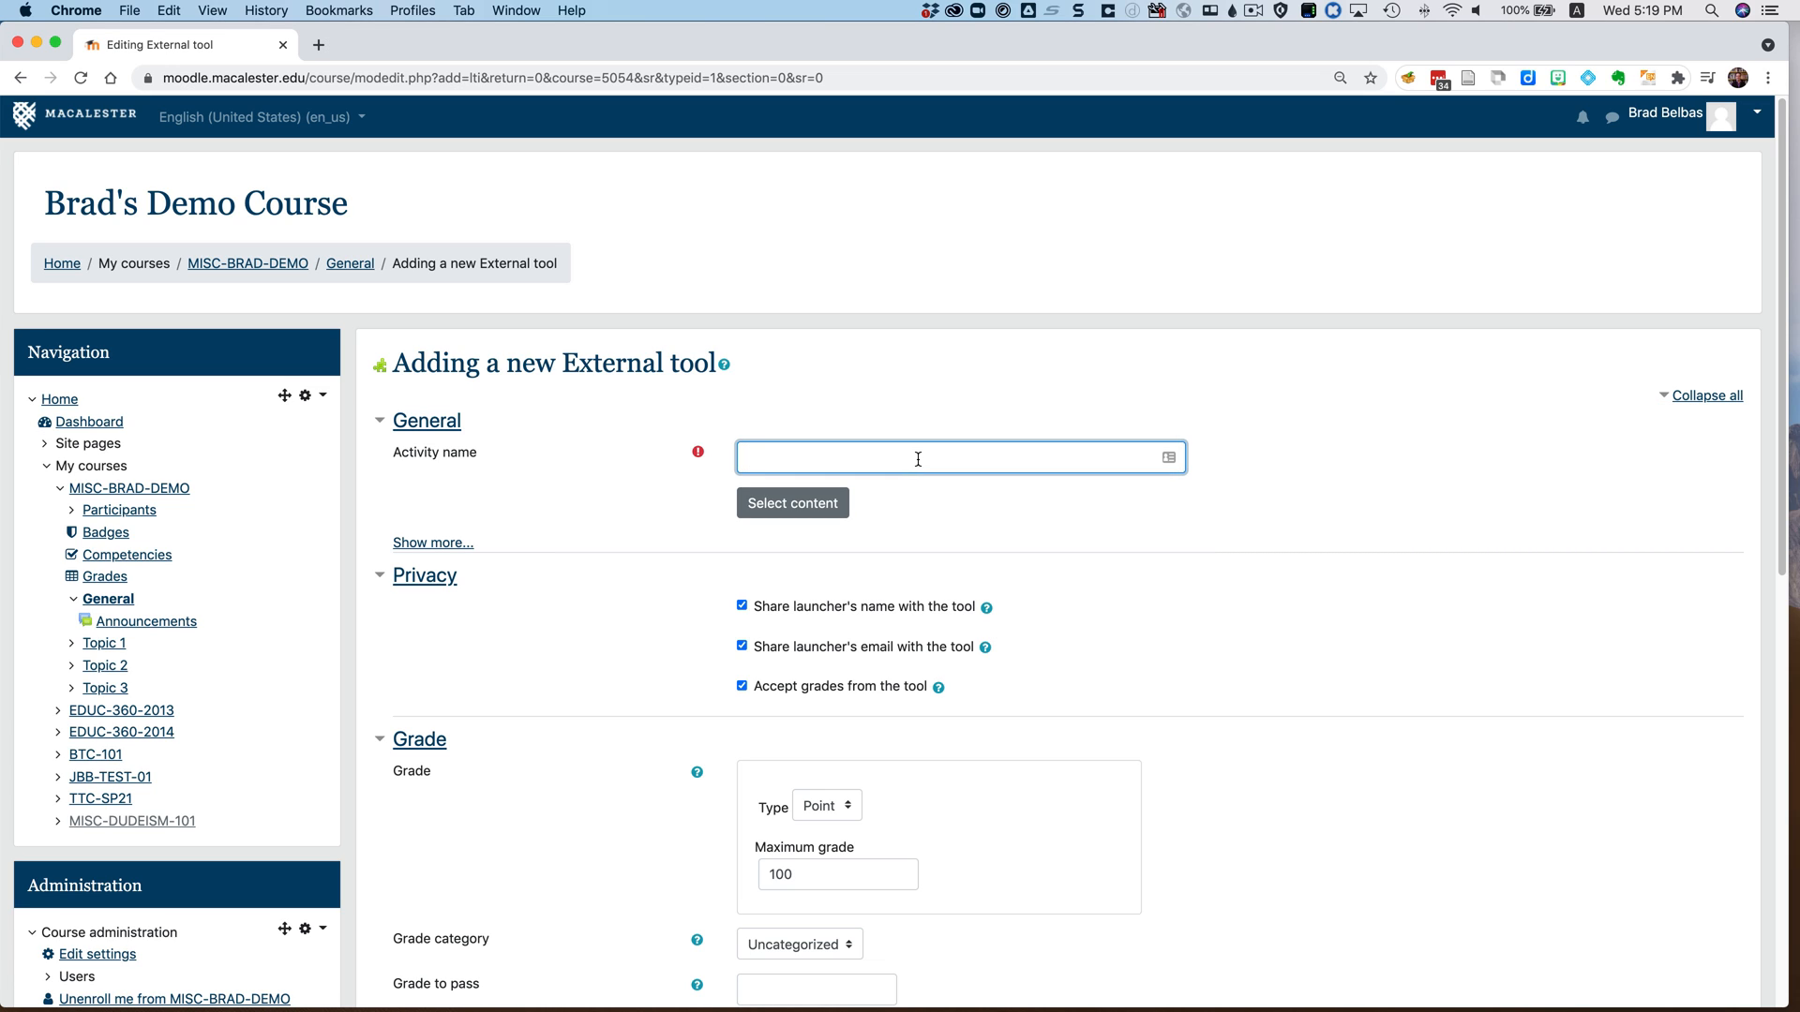
{"action": "type", "text": "Course VoiceThreads"}
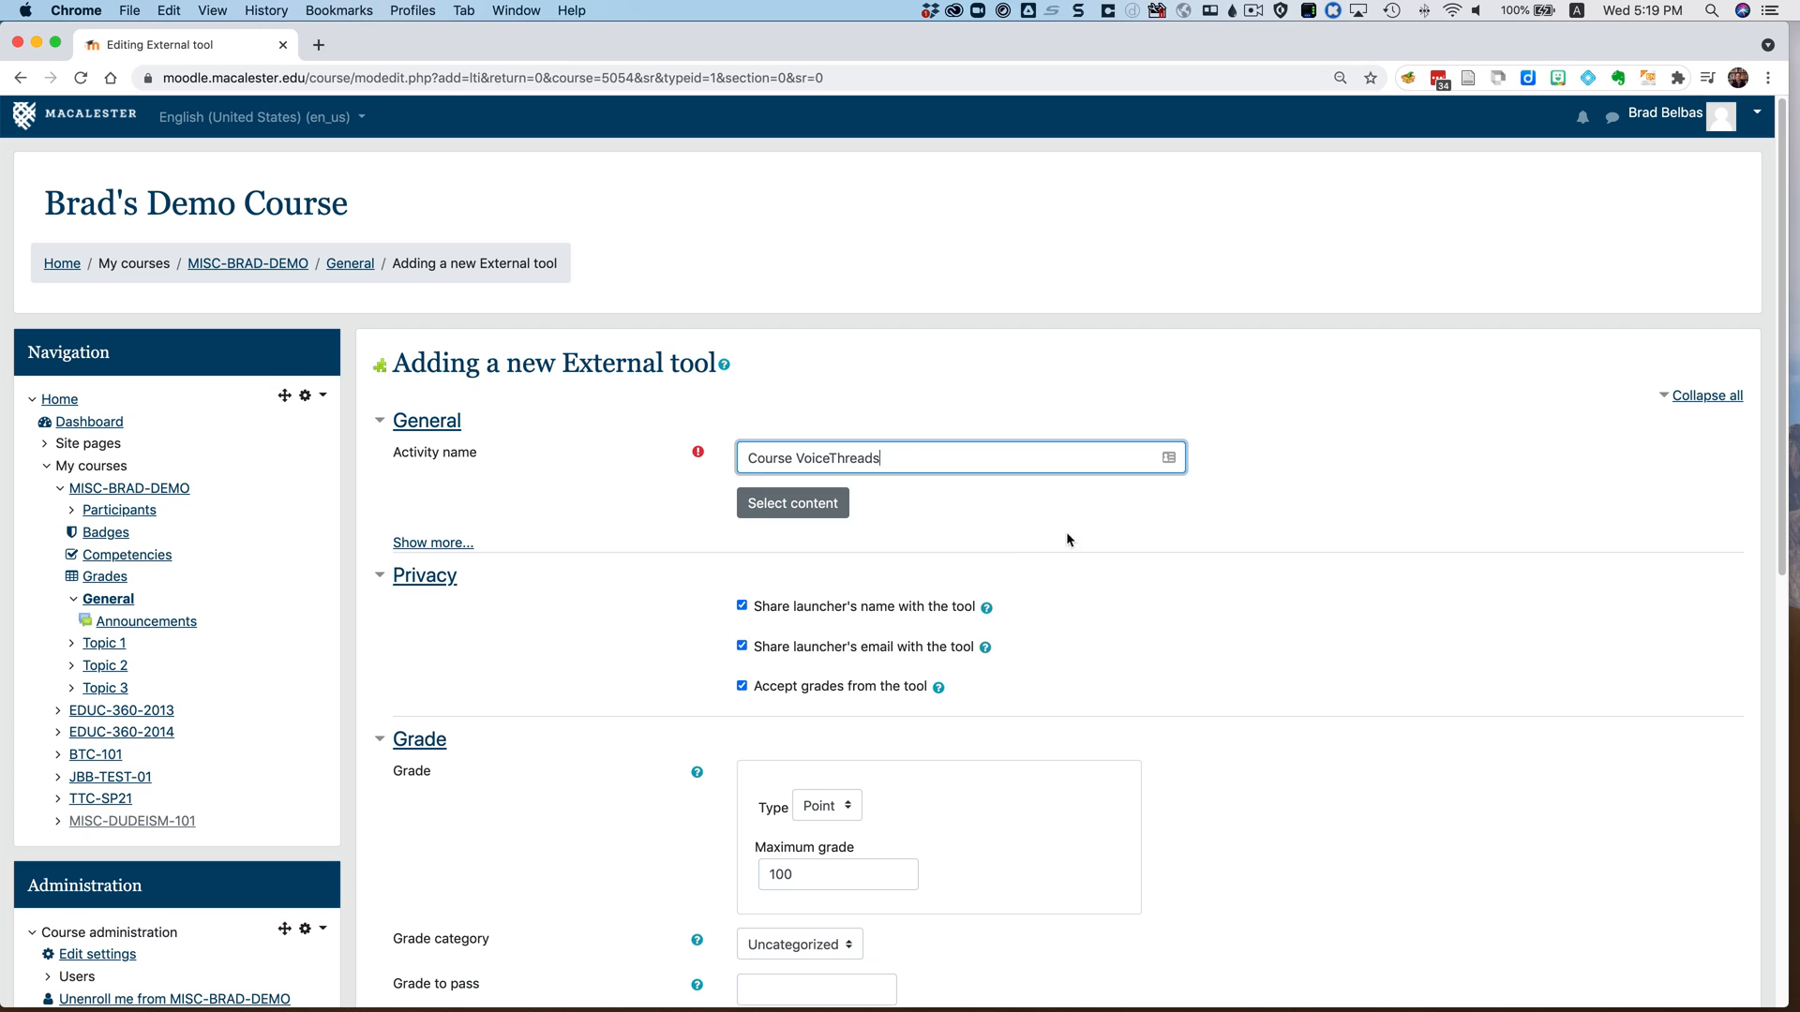
Step: Set the activity's content to Course View, keeping the name "Course VoiceThreads", and save it to the course page
{"action": "left_click", "coordinate": [787, 505]}
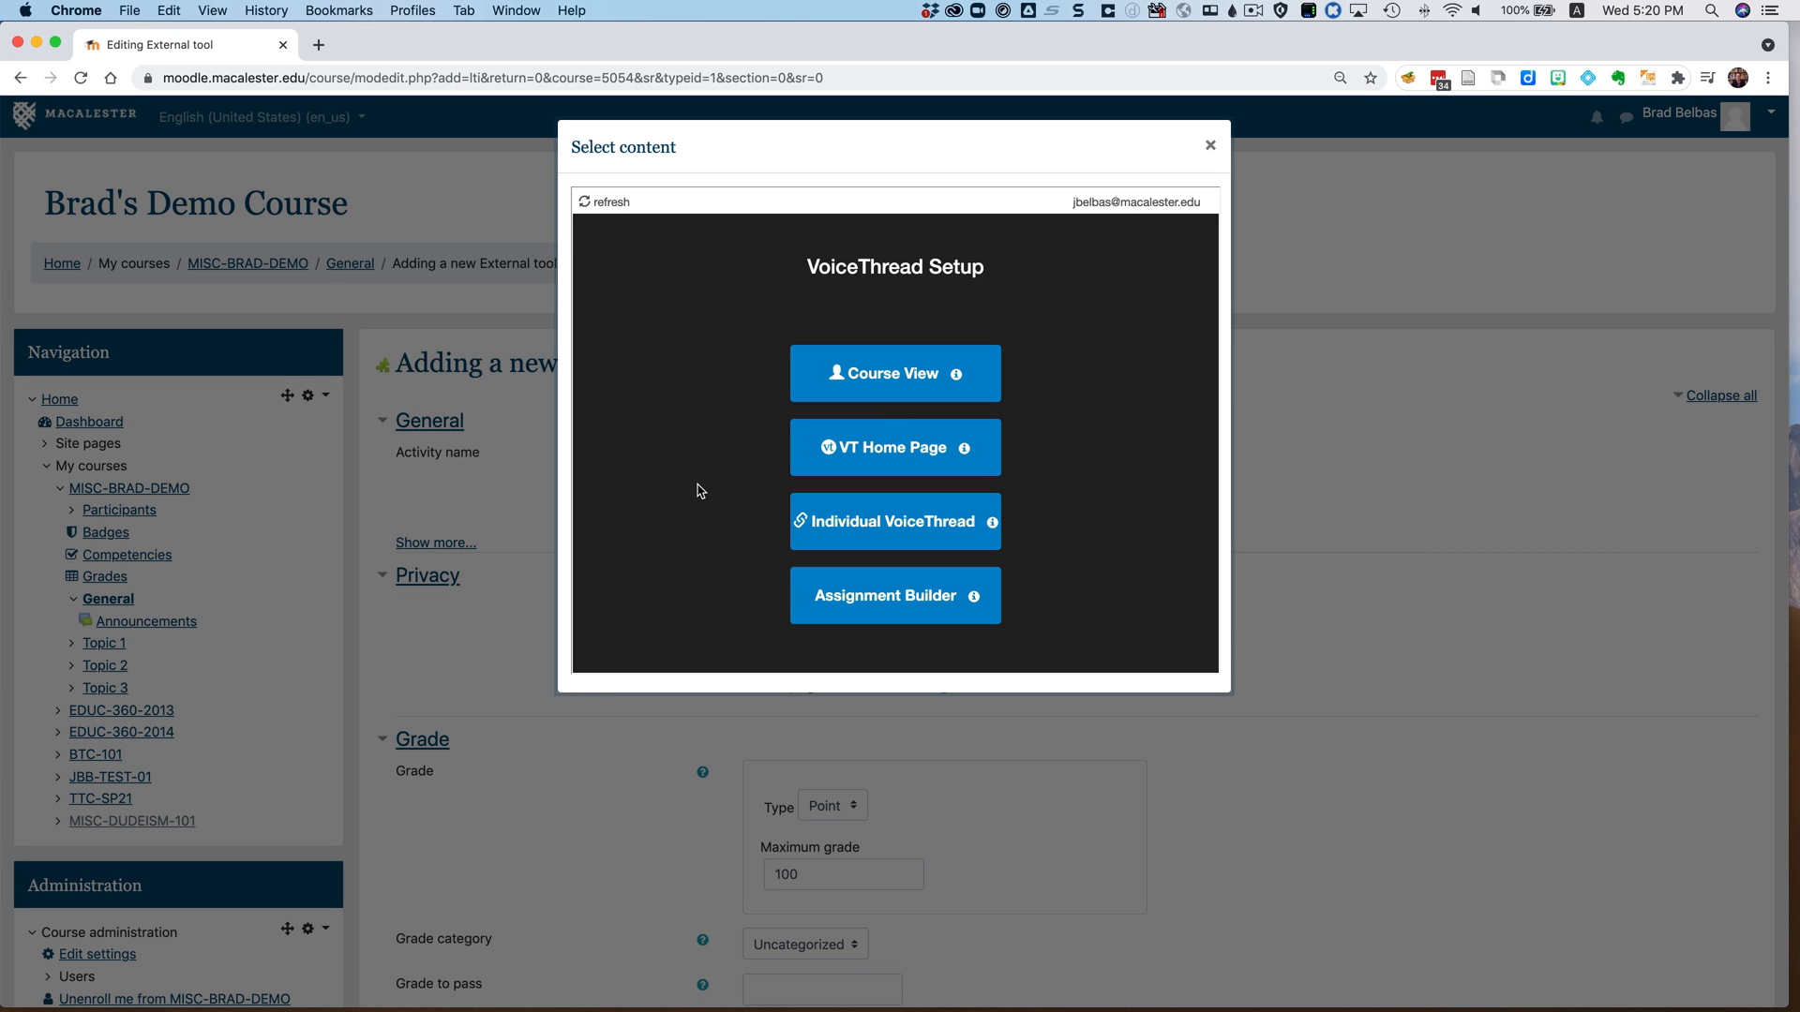
{"action": "left_click", "coordinate": [890, 388]}
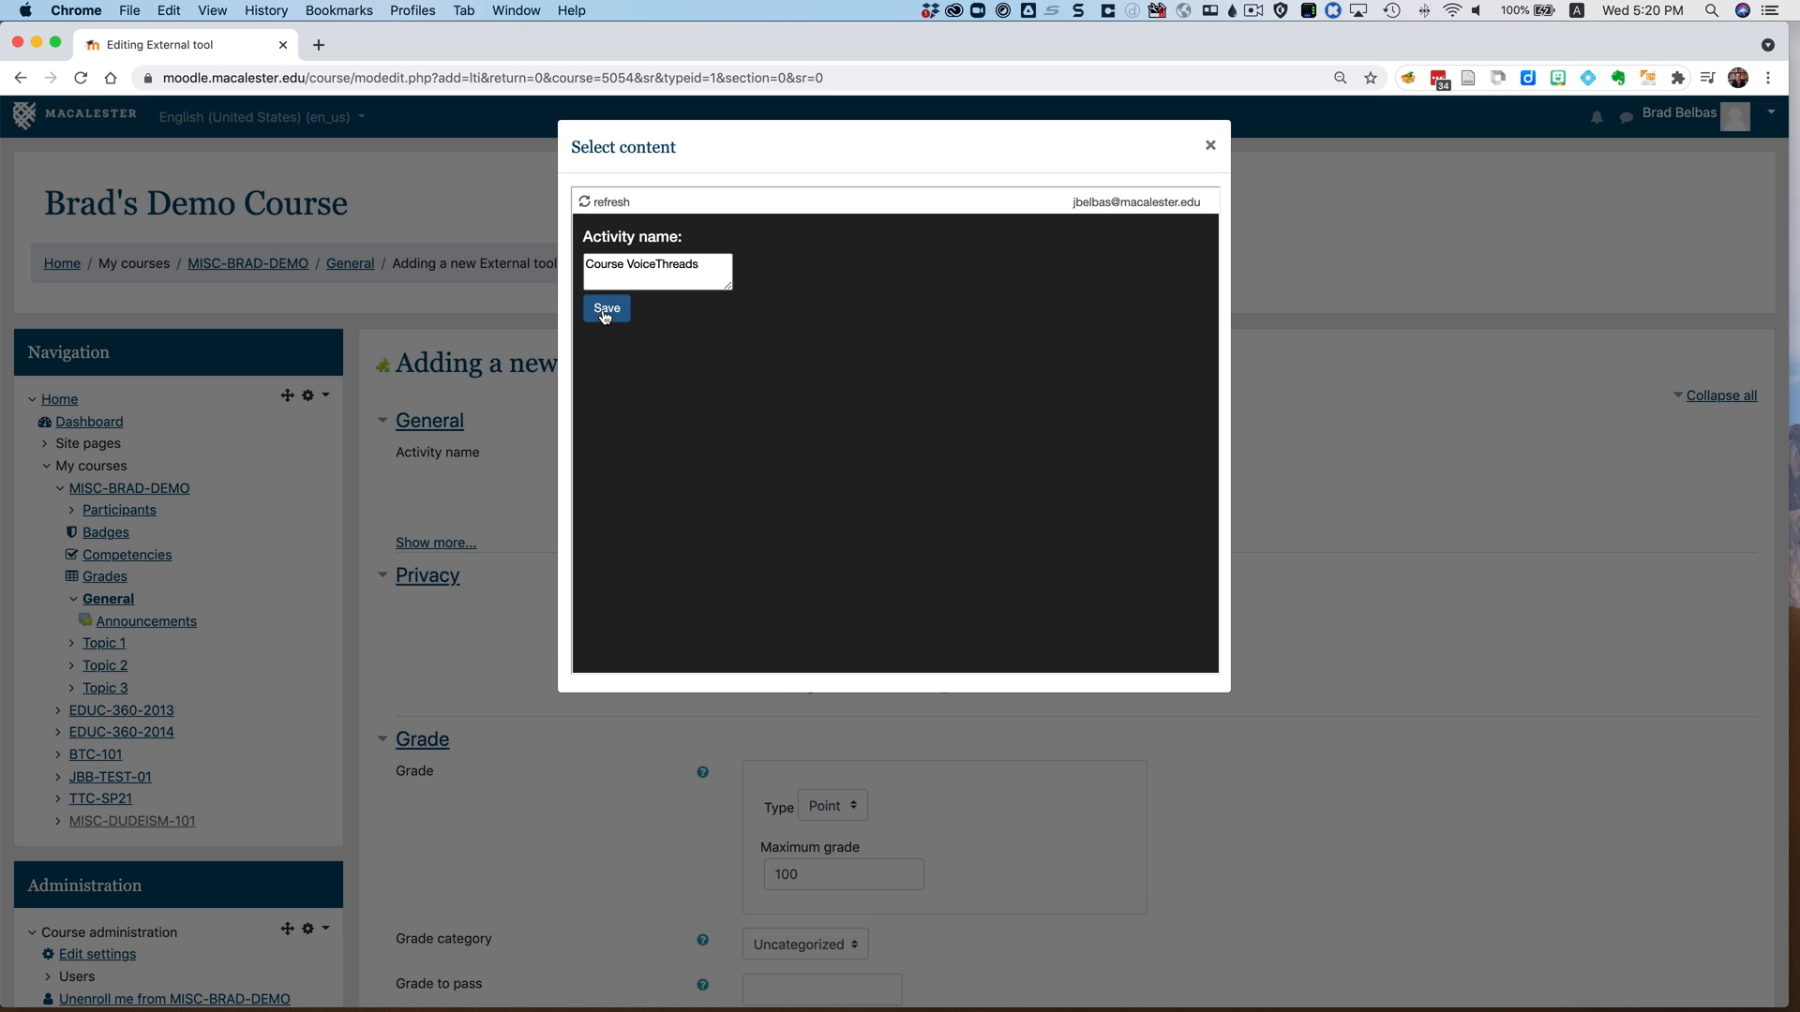
{"action": "left_click", "coordinate": [605, 312]}
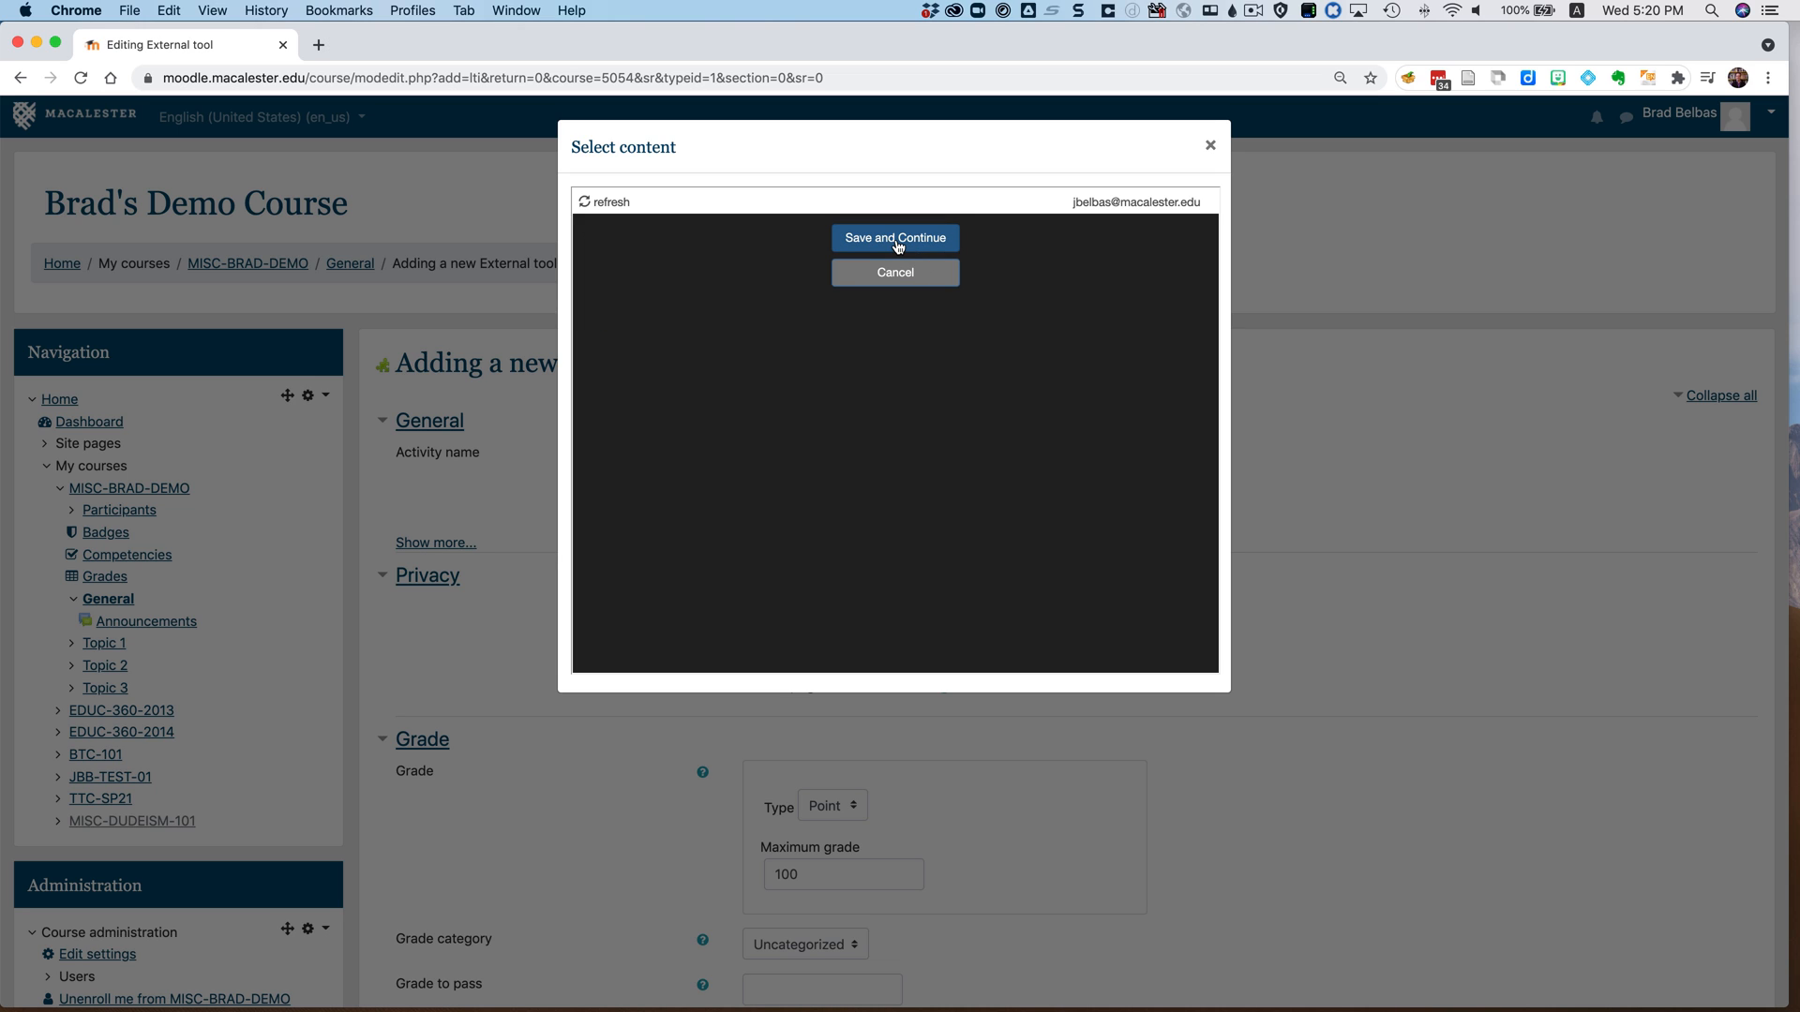
{"action": "left_click", "coordinate": [887, 240]}
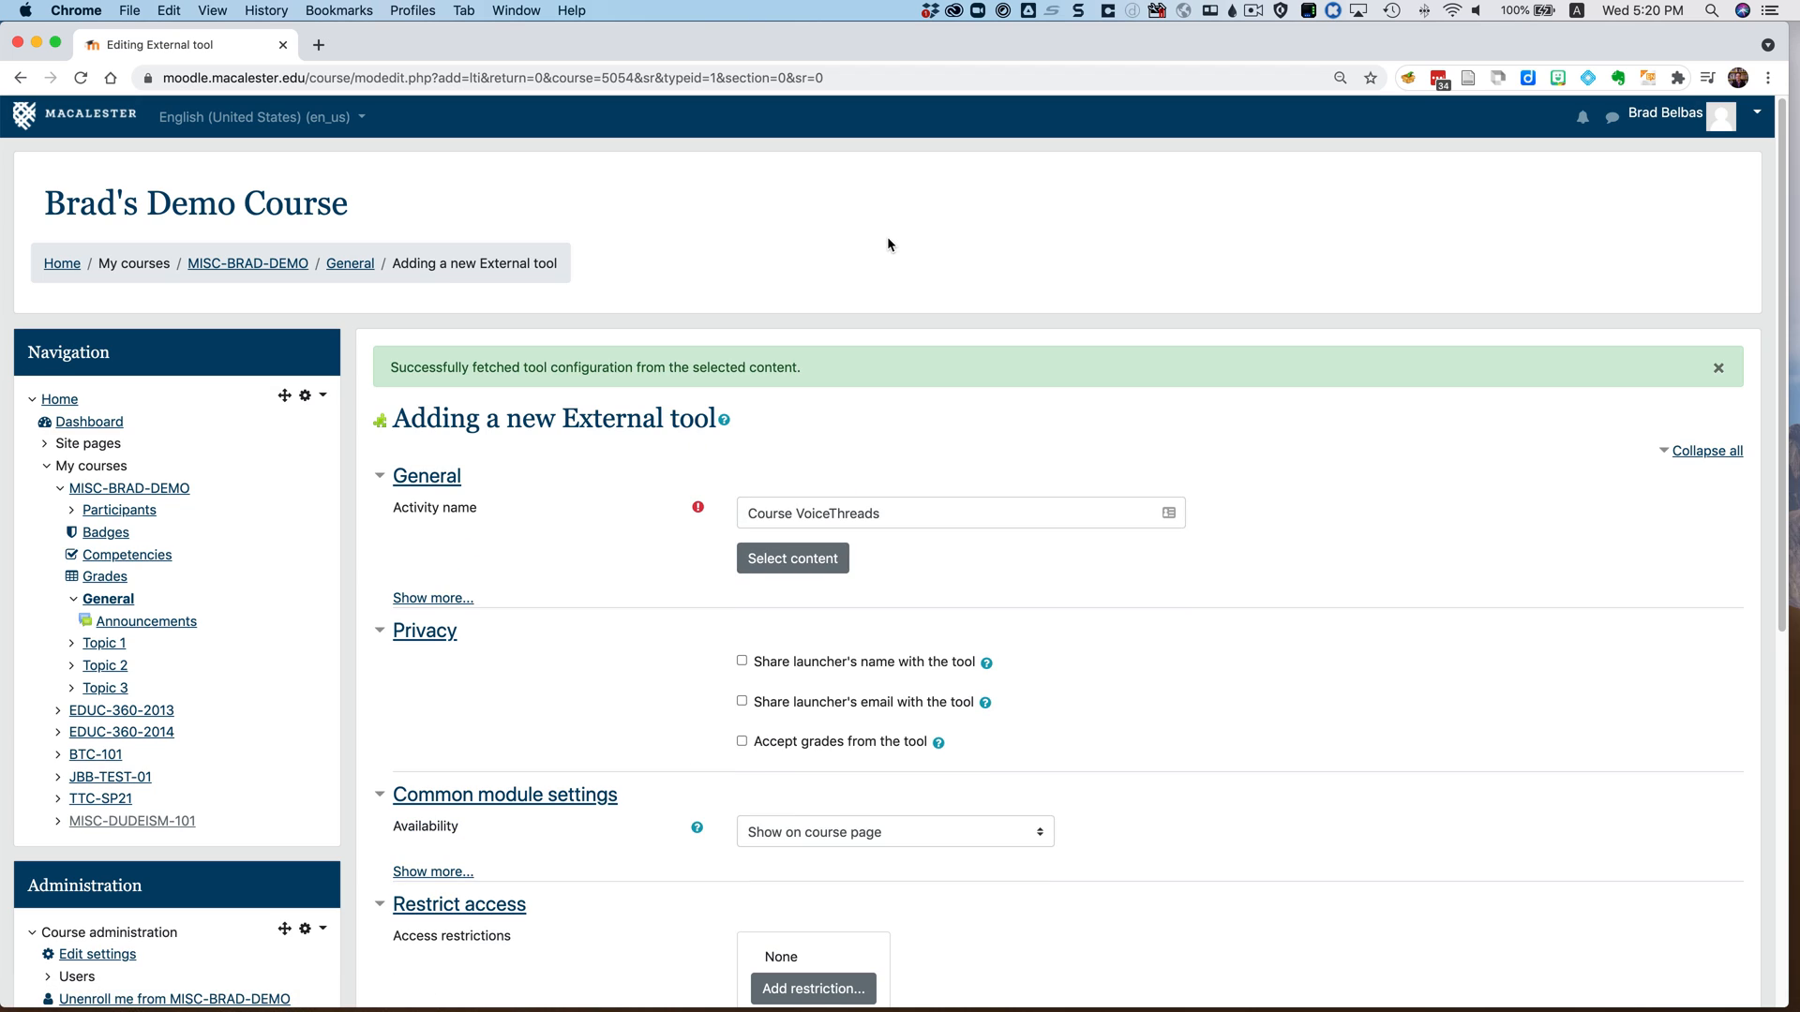
{"action": "scroll", "coordinate": [808, 384], "scroll_direction": "down", "scroll_amount": 7}
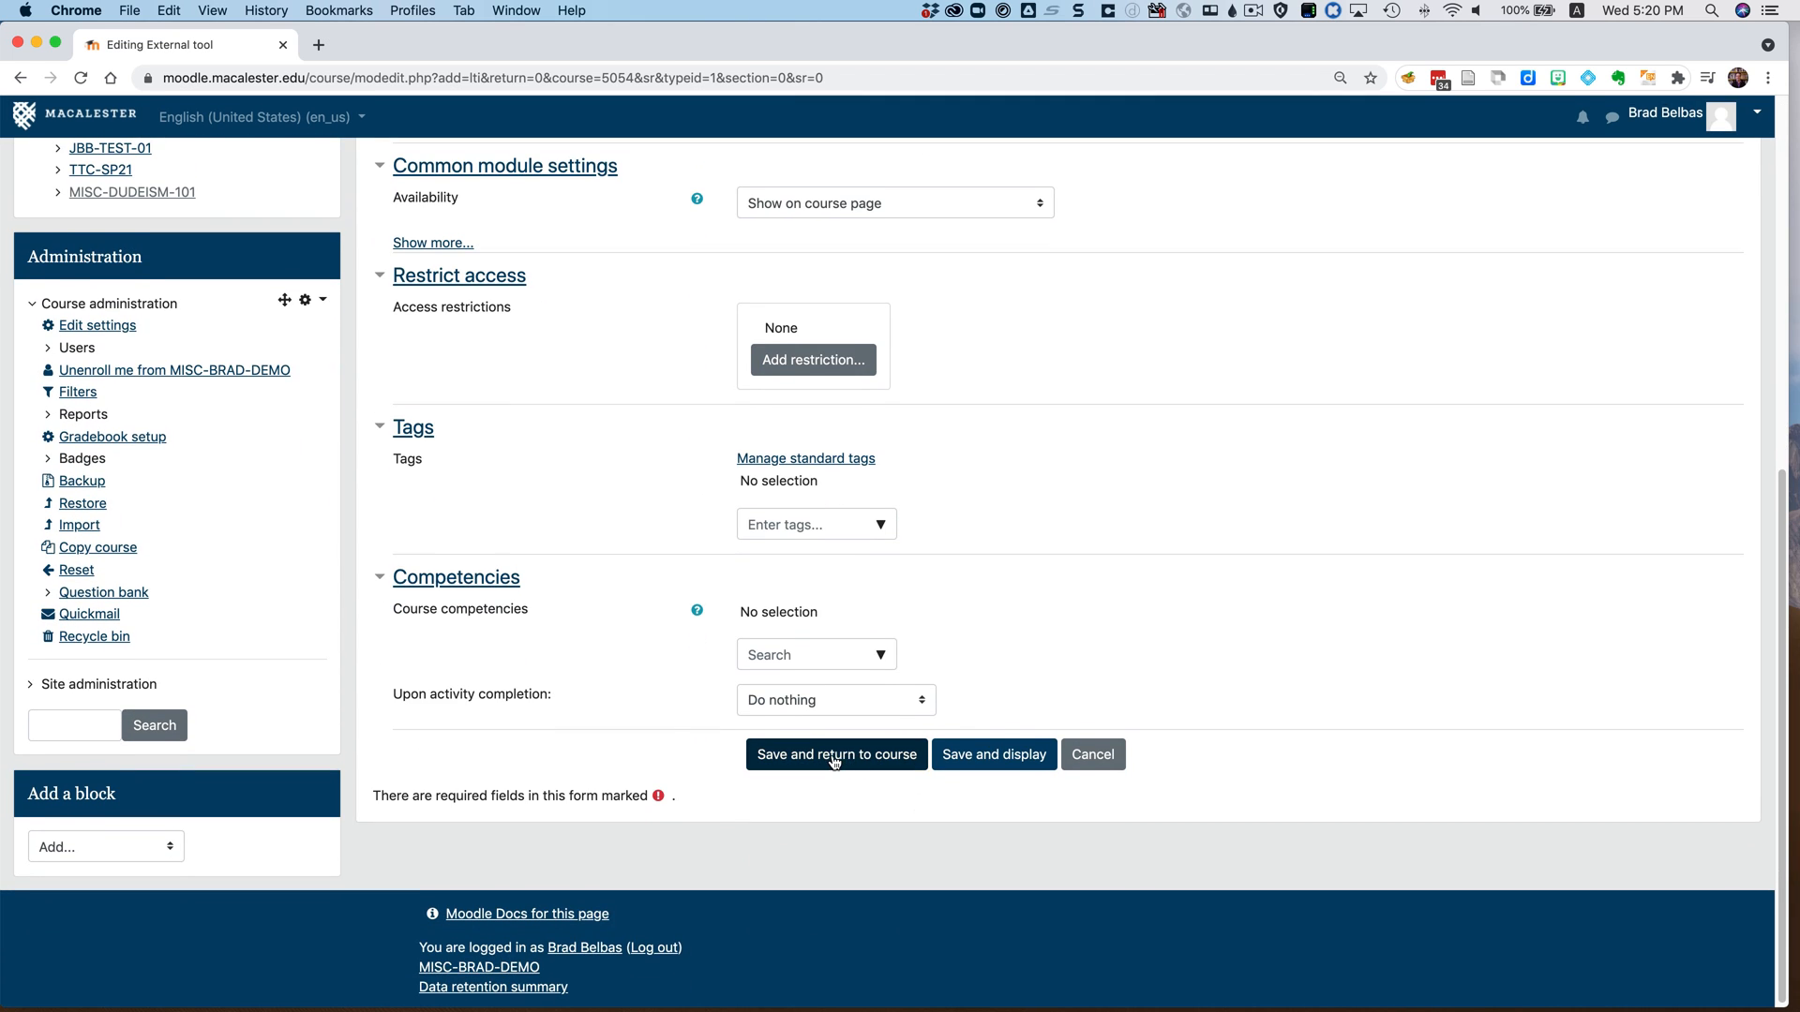
{"action": "left_click", "coordinate": [852, 758]}
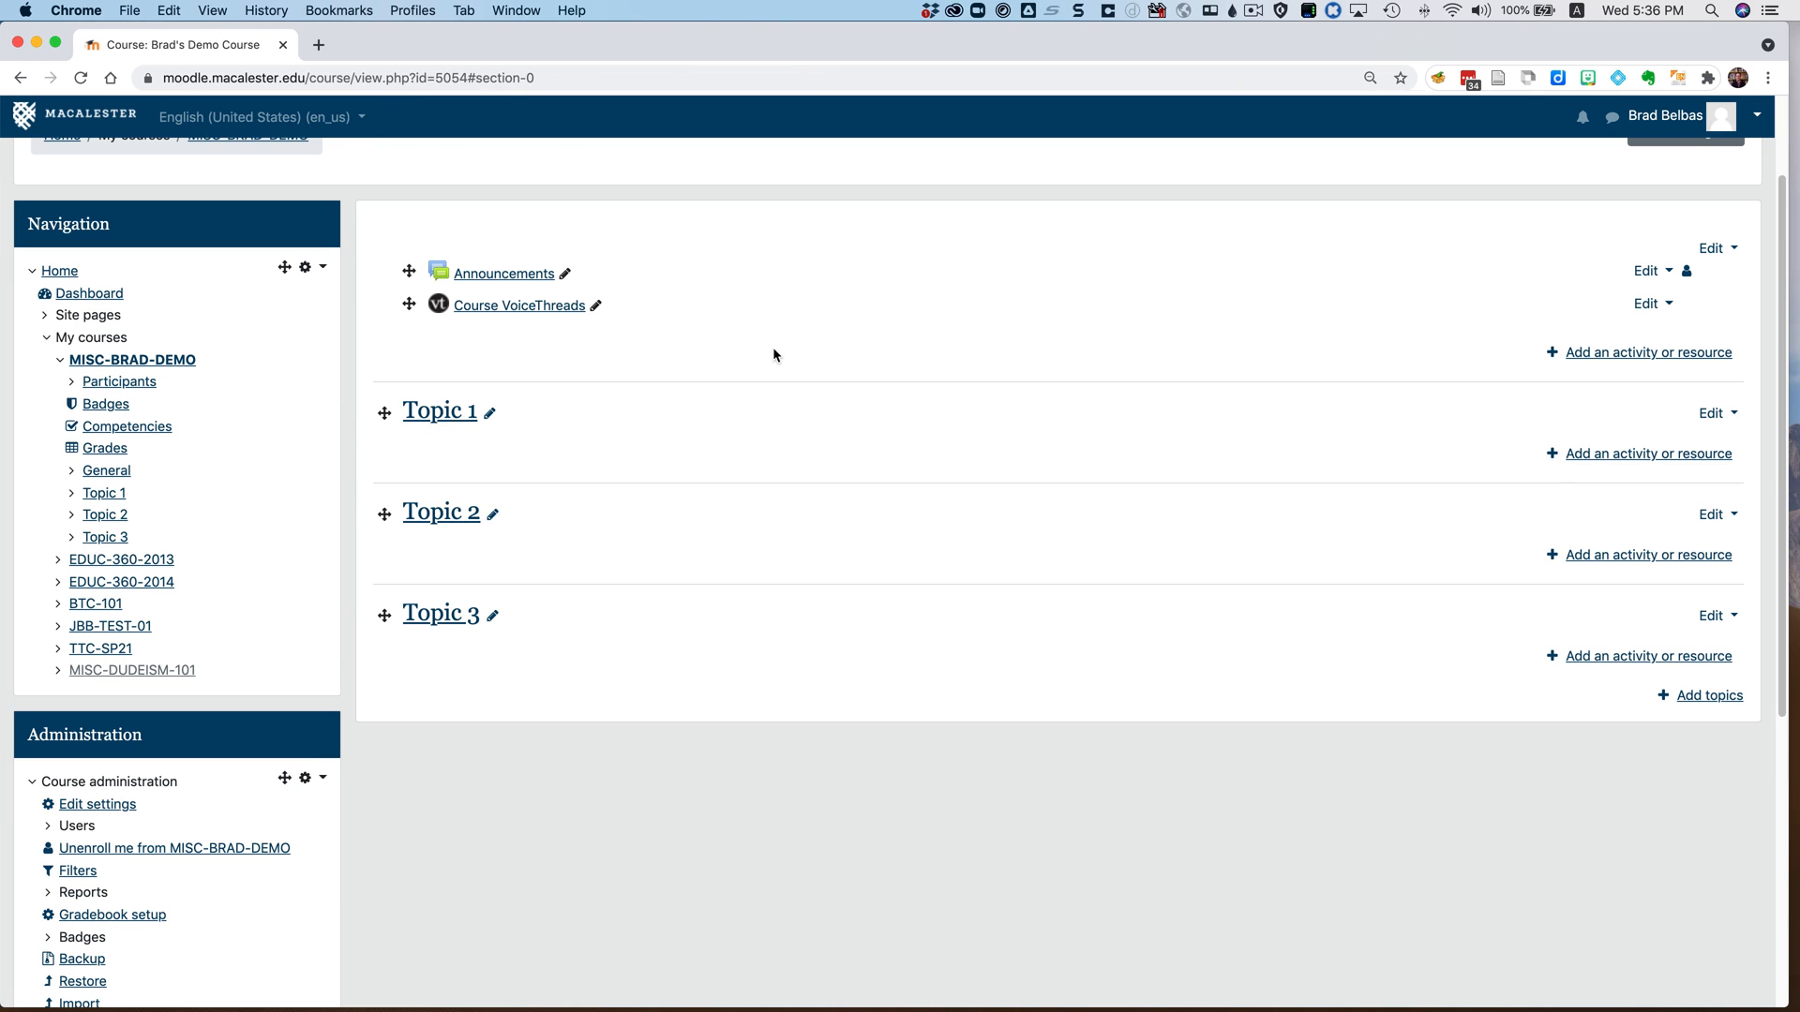
Step: Launch Course VoiceThreads and apply the green garden header image with the stone fountain to the course's VoiceThread page
{"action": "left_click", "coordinate": [532, 307]}
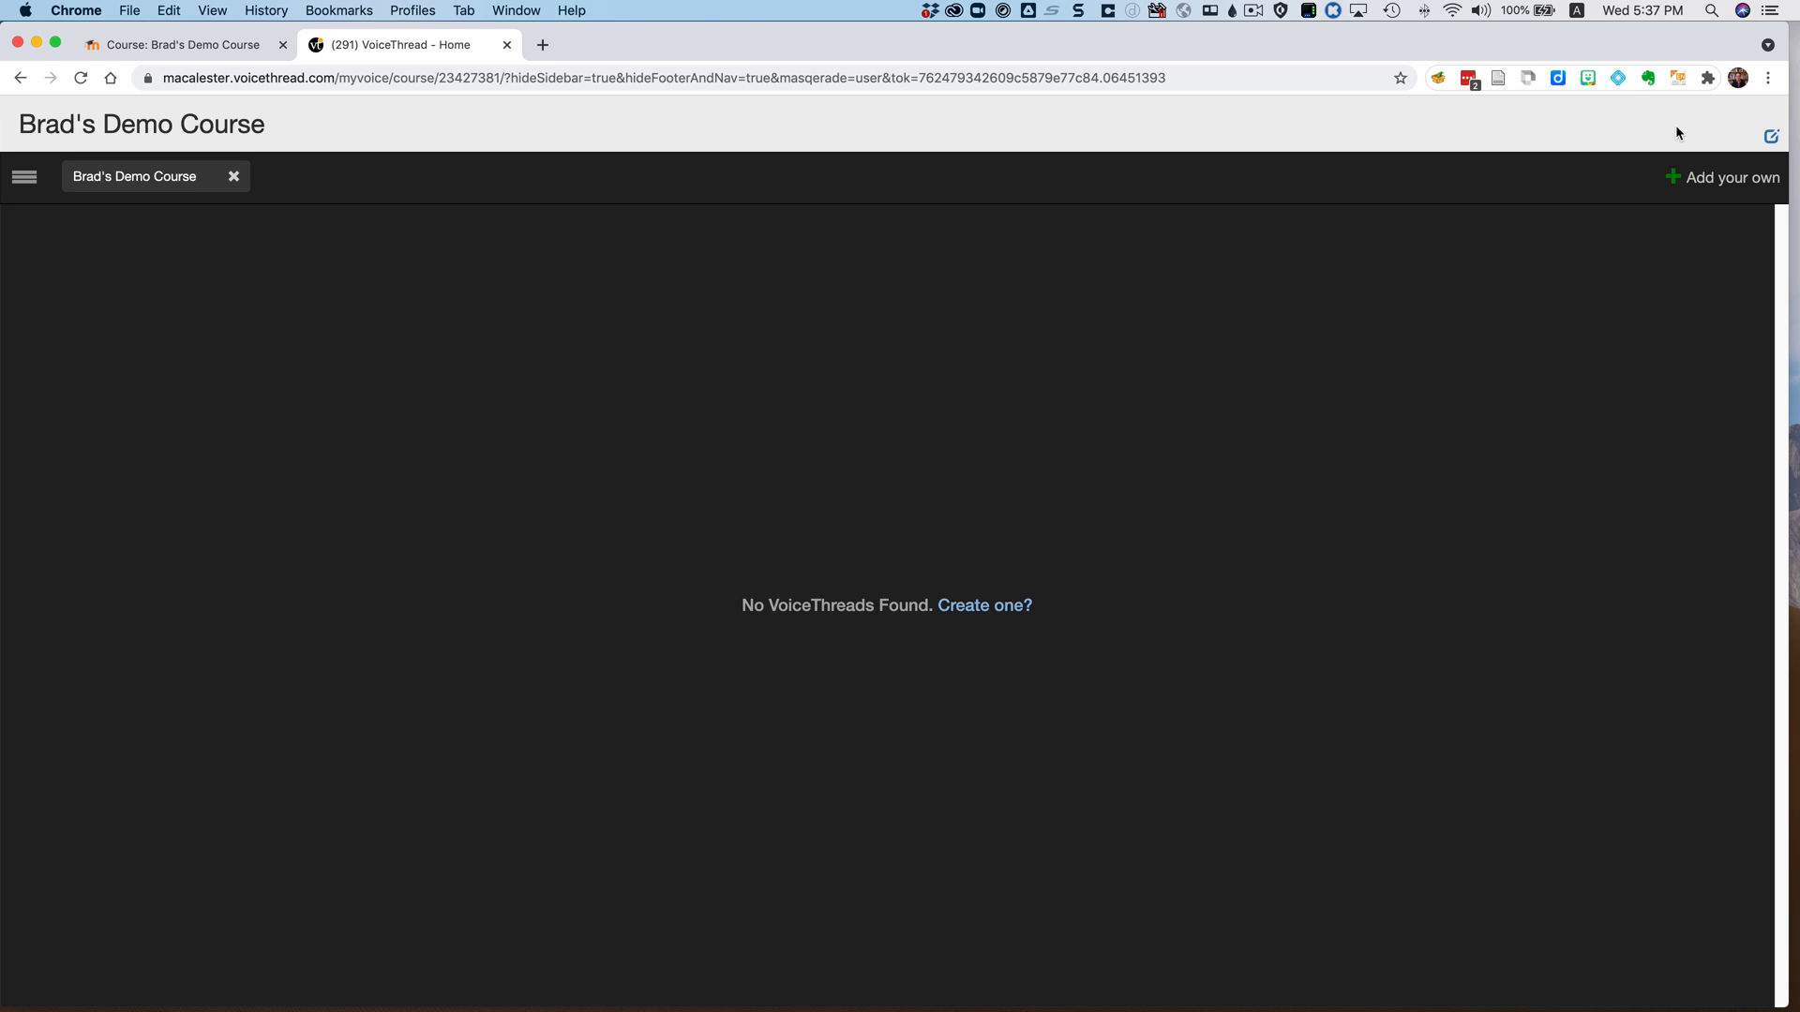
{"action": "left_click", "coordinate": [1772, 138]}
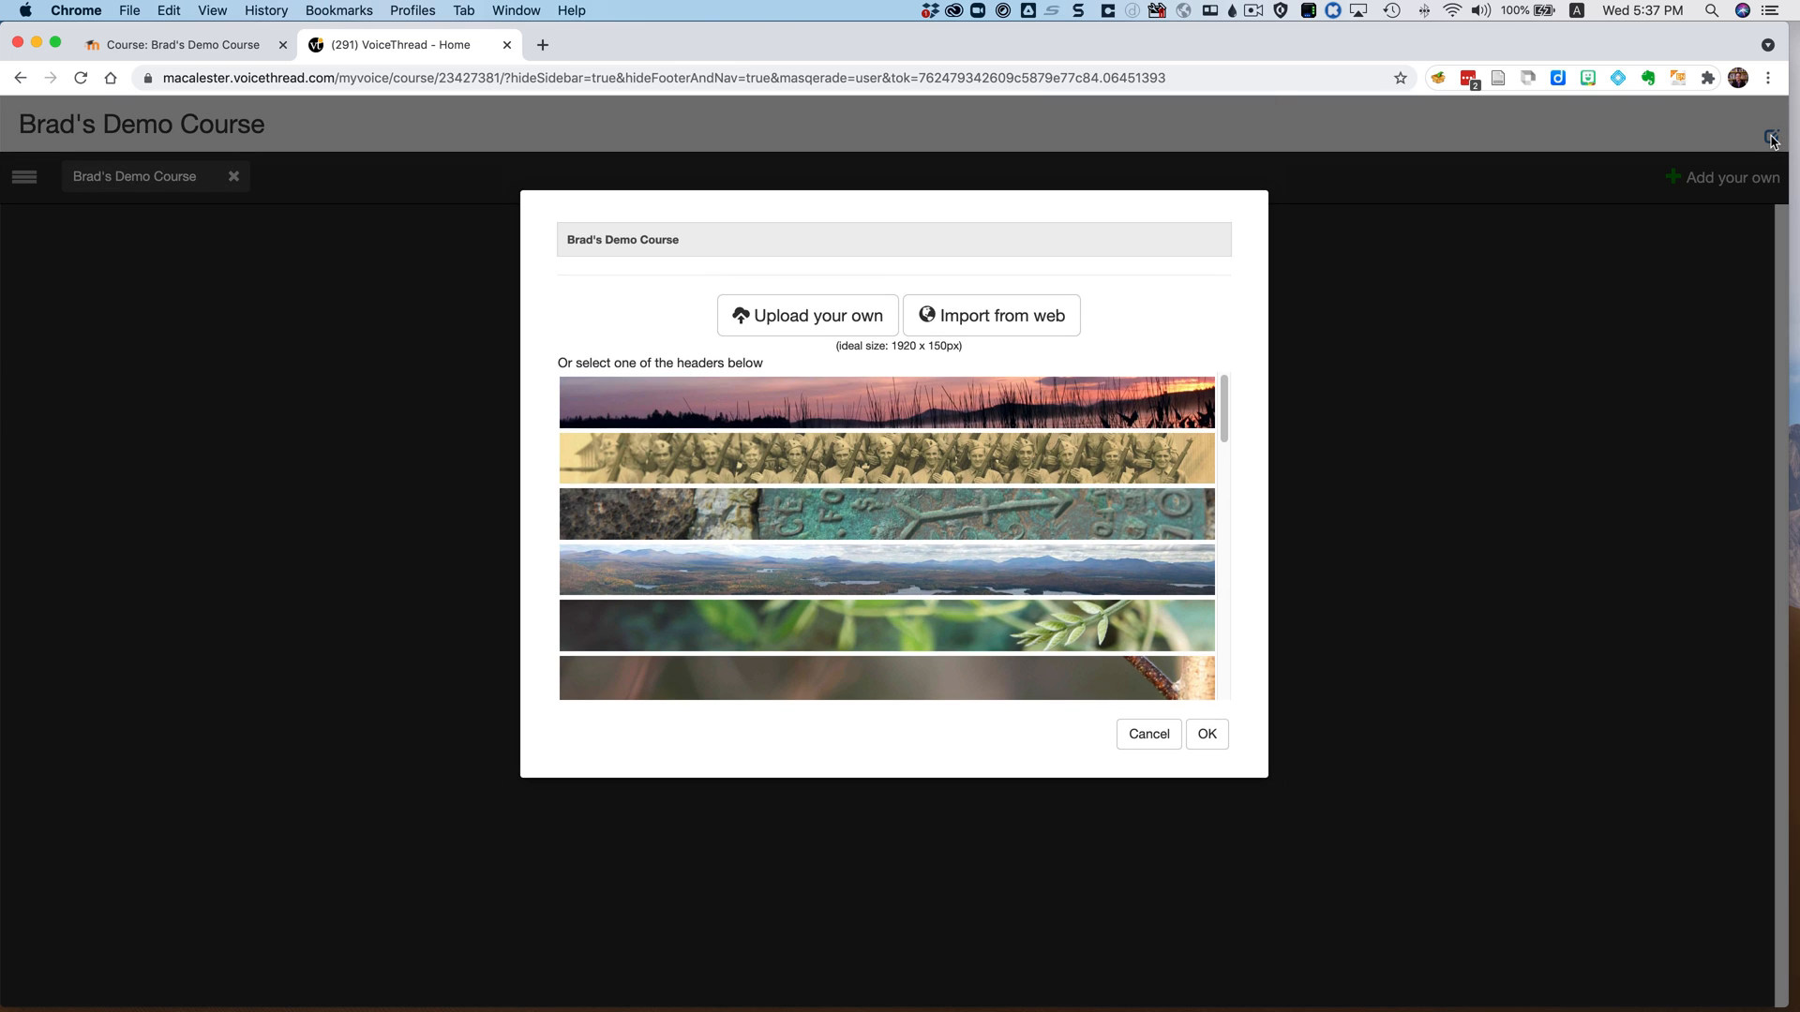
{"action": "scroll", "coordinate": [1017, 506], "scroll_direction": "down", "scroll_amount": 2}
{"action": "scroll", "coordinate": [1017, 506], "scroll_direction": "down", "scroll_amount": 3}
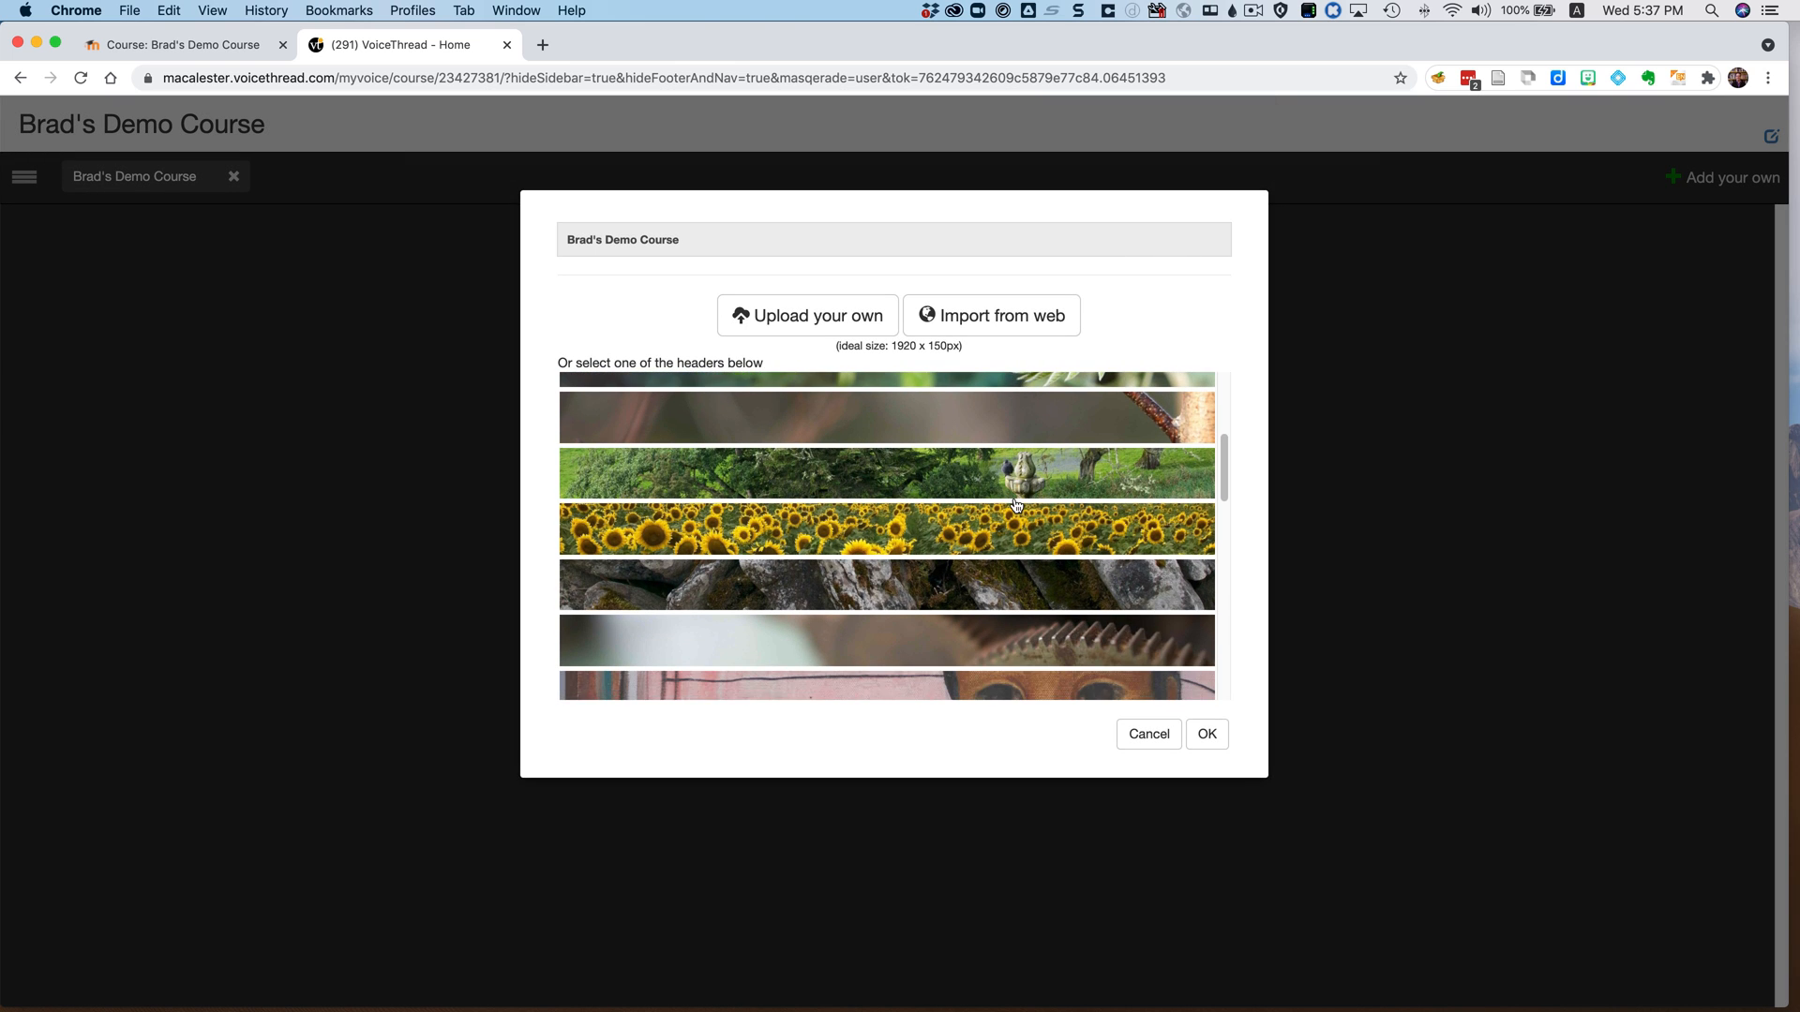
{"action": "left_click", "coordinate": [1104, 470]}
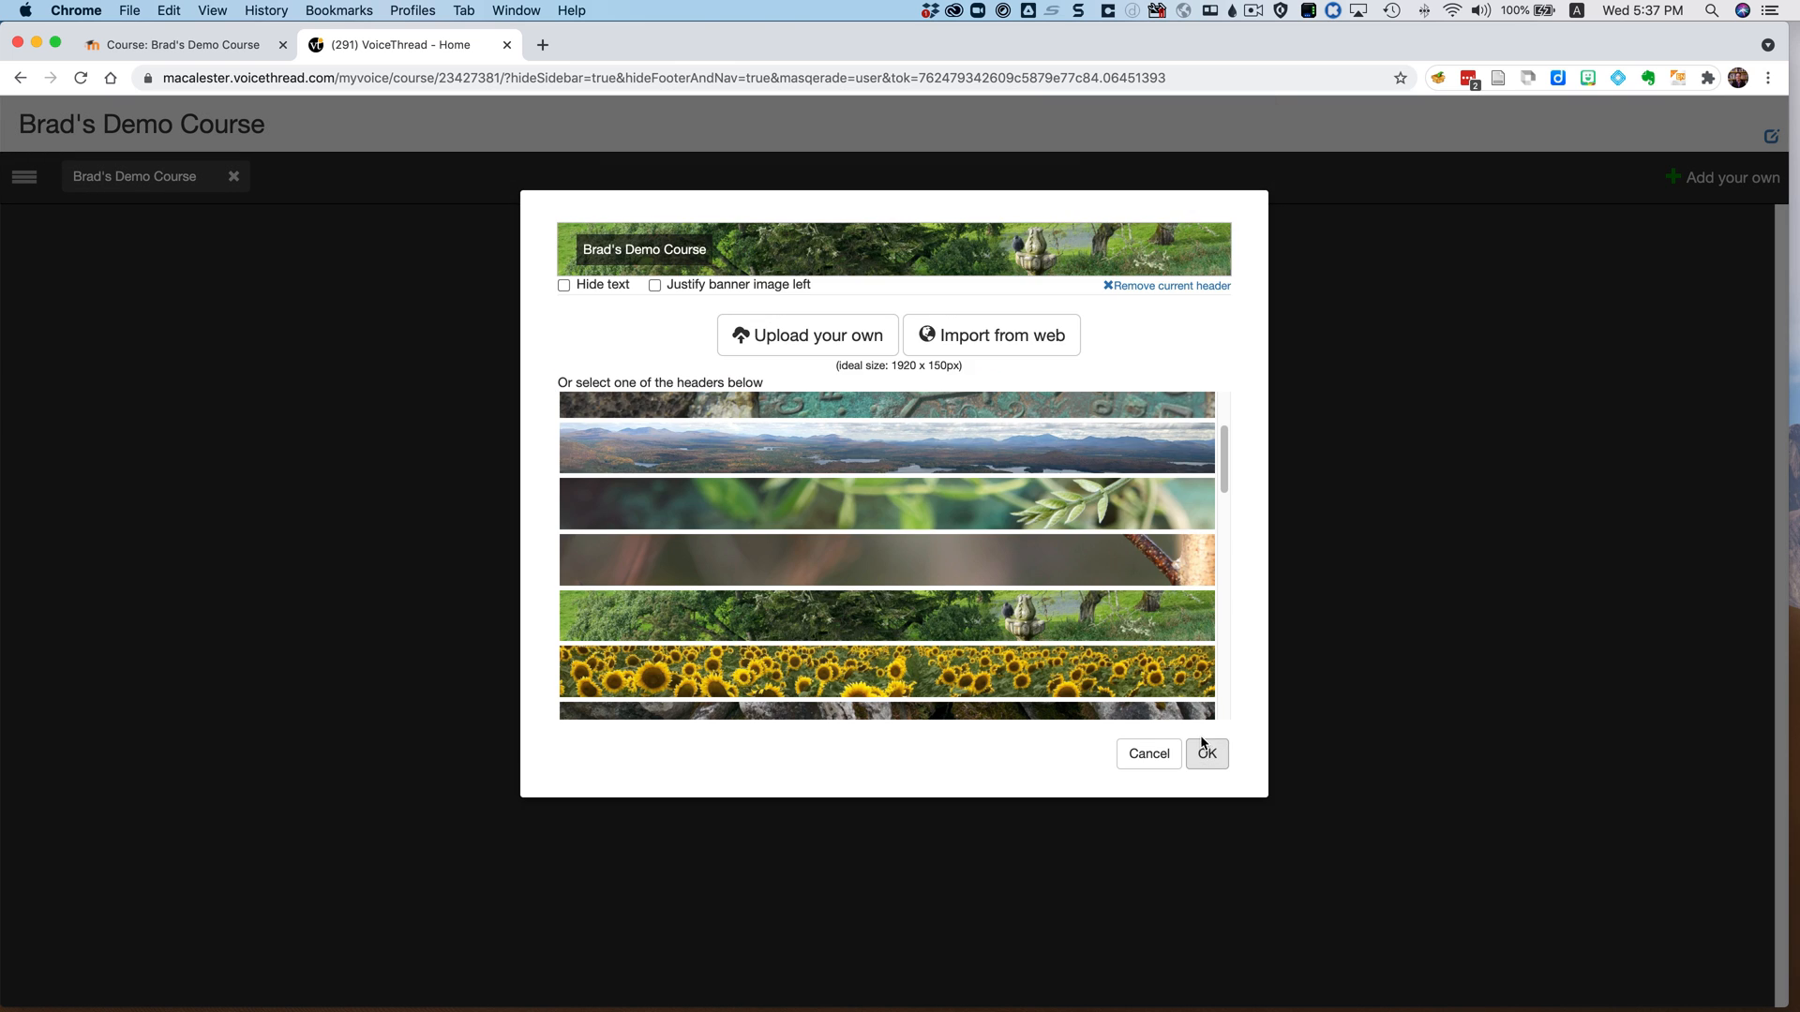
{"action": "left_click", "coordinate": [1205, 741]}
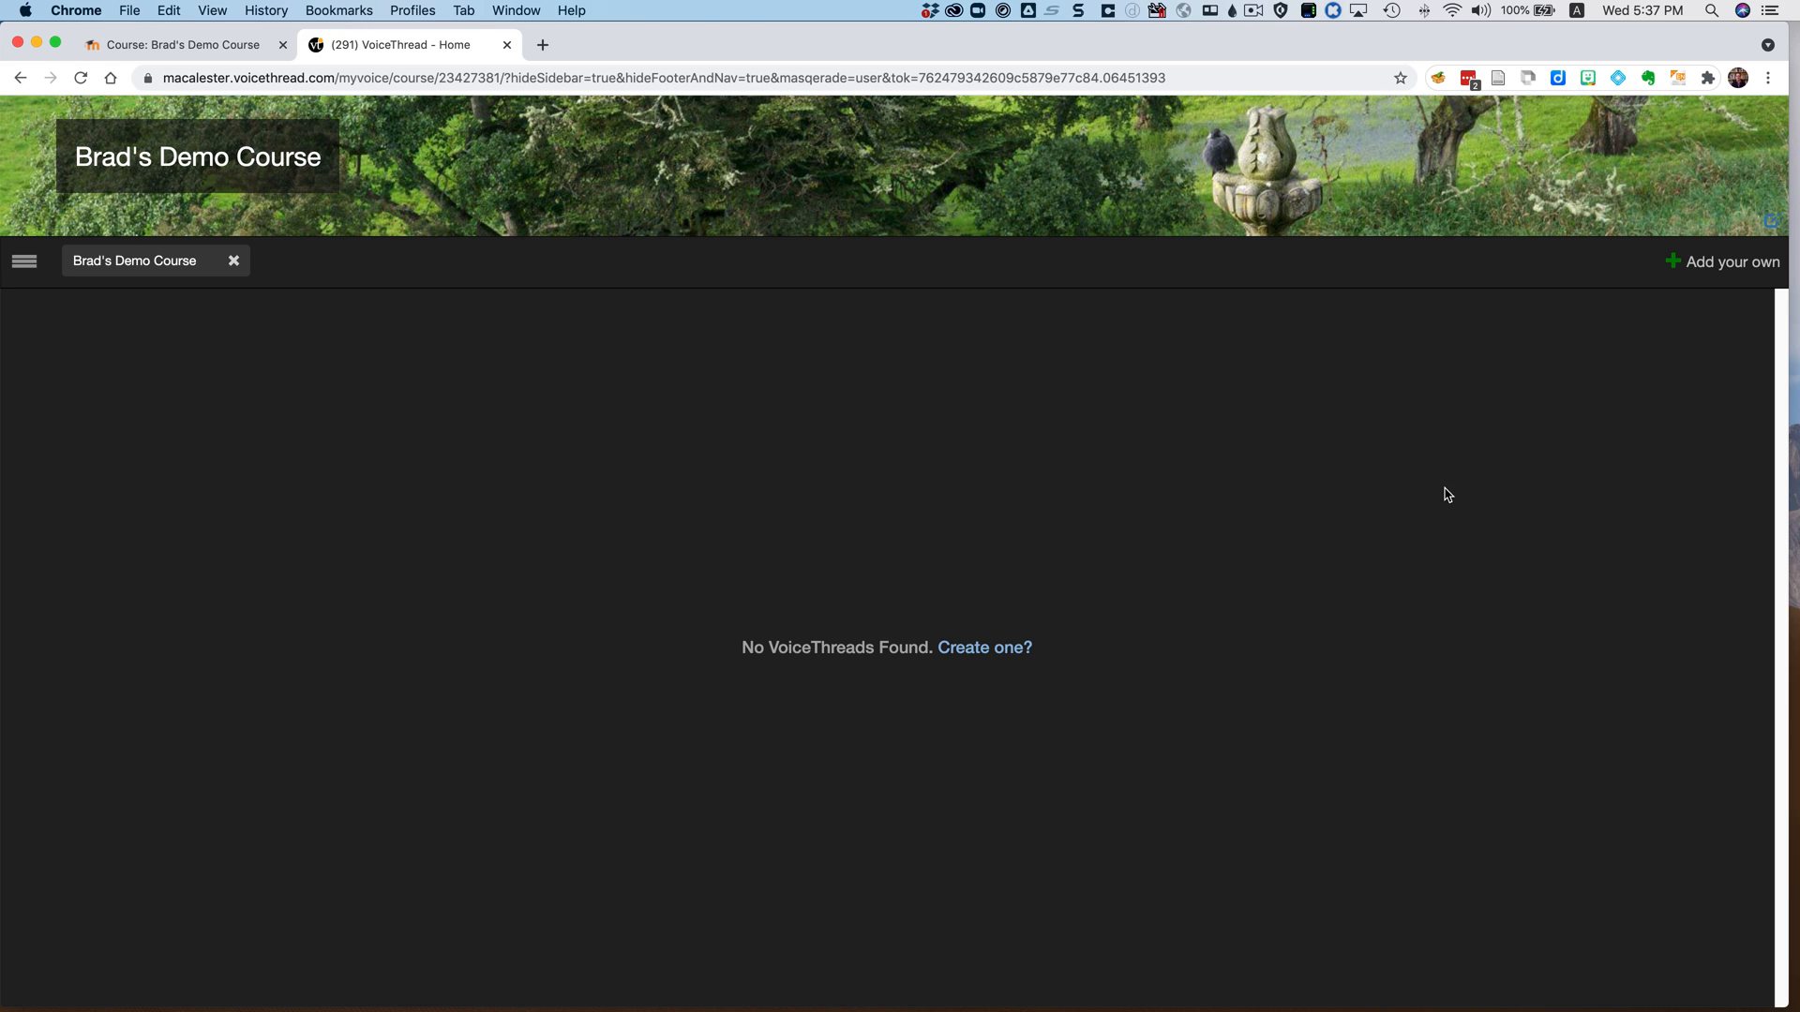
Step: Share the existing VoiceThread "Mini Lecture 1.1" with the course, with View and comment permission
{"action": "left_click", "coordinate": [1704, 268]}
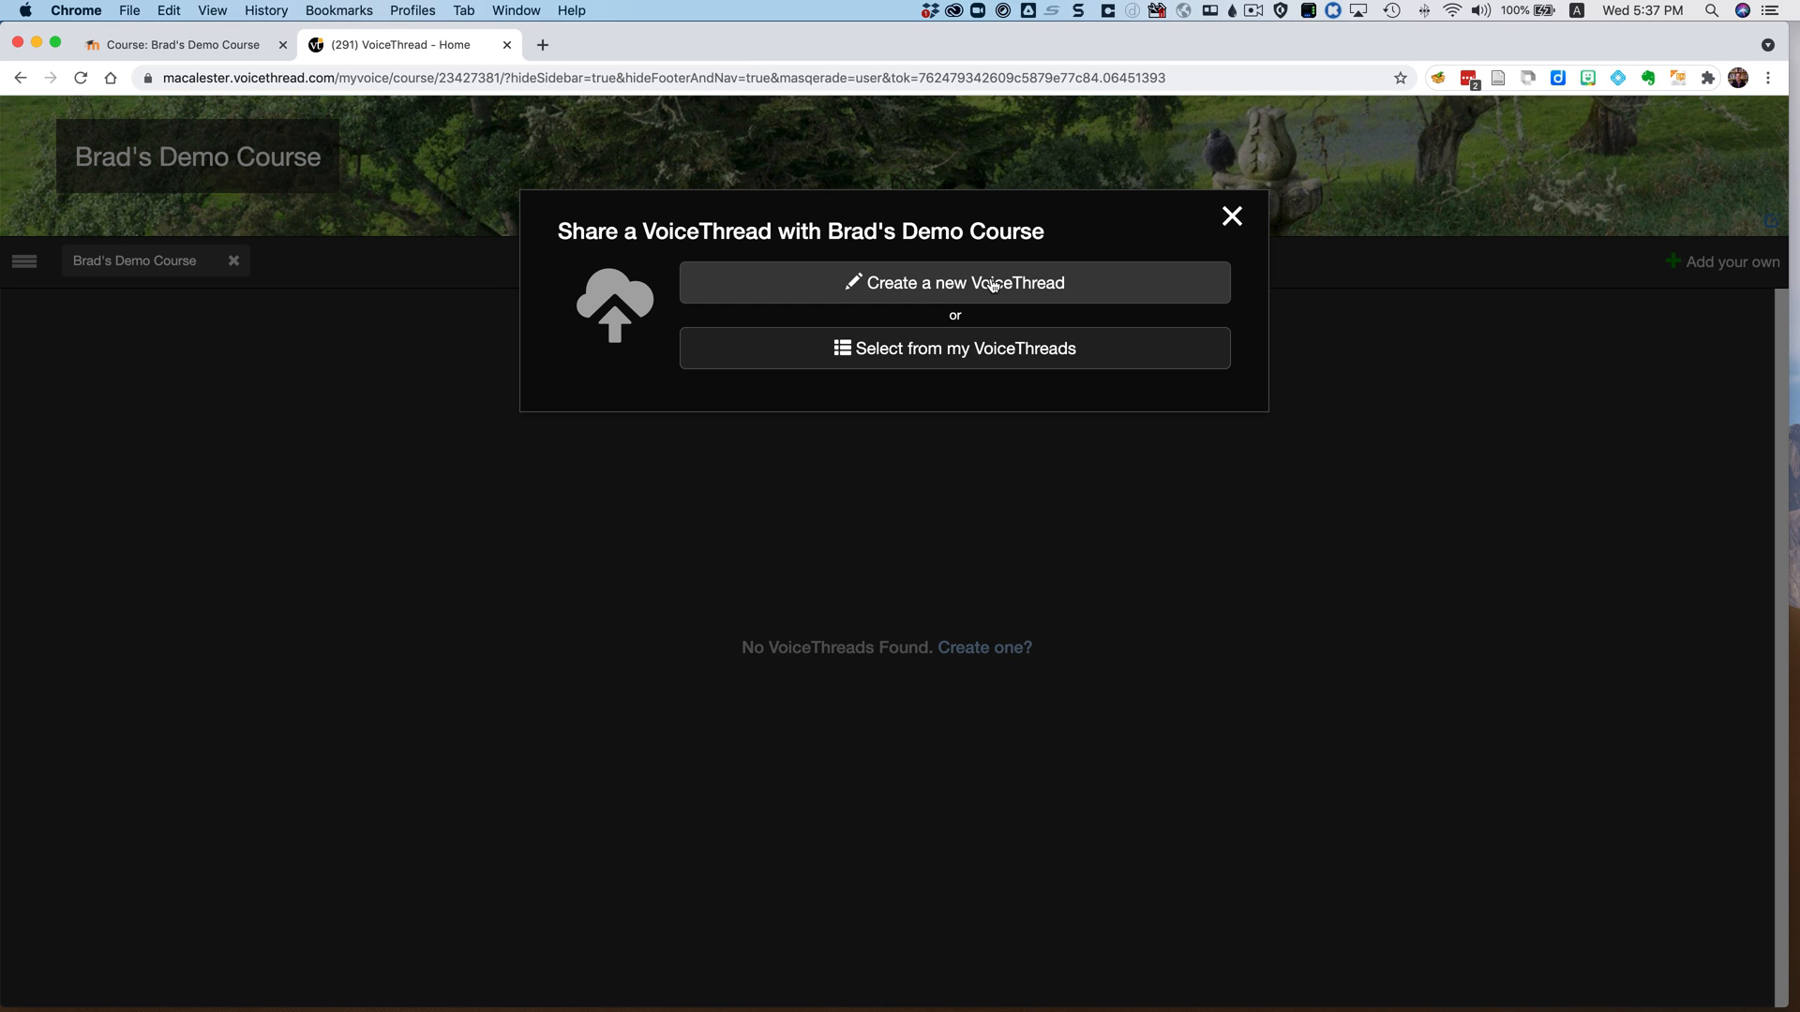
{"action": "left_click", "coordinate": [945, 354]}
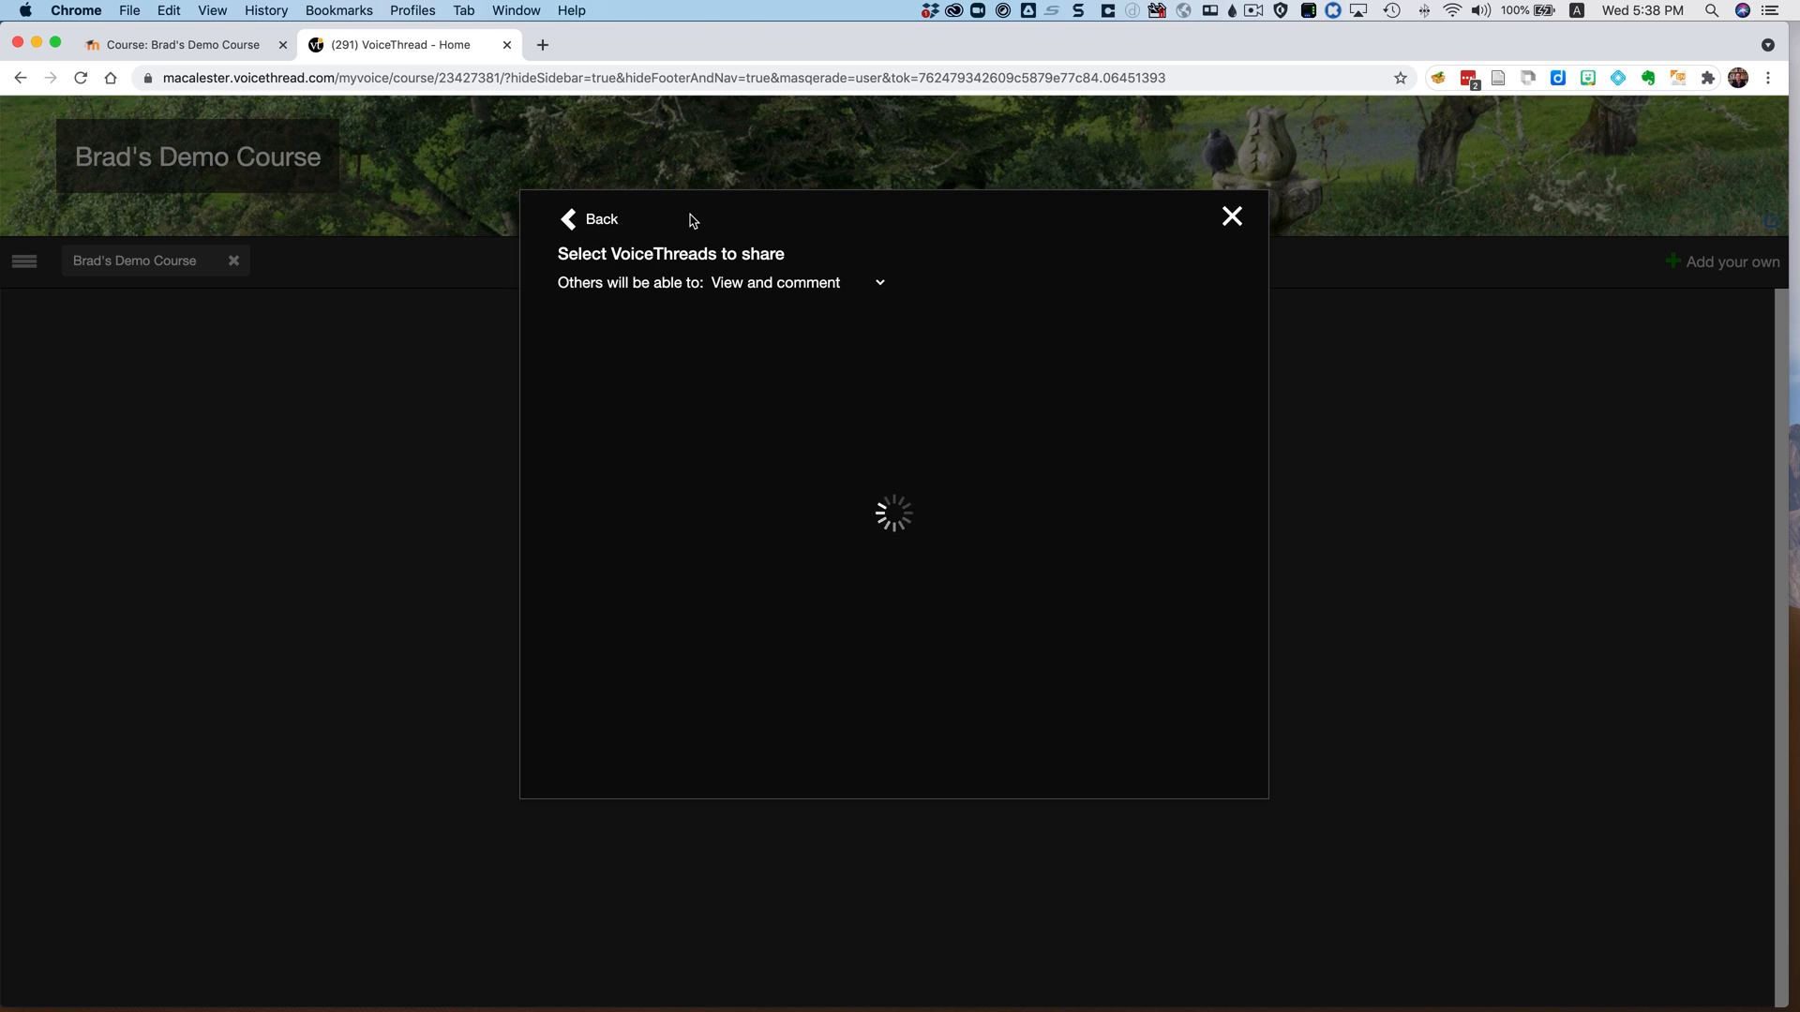
{"action": "left_click", "coordinate": [619, 526]}
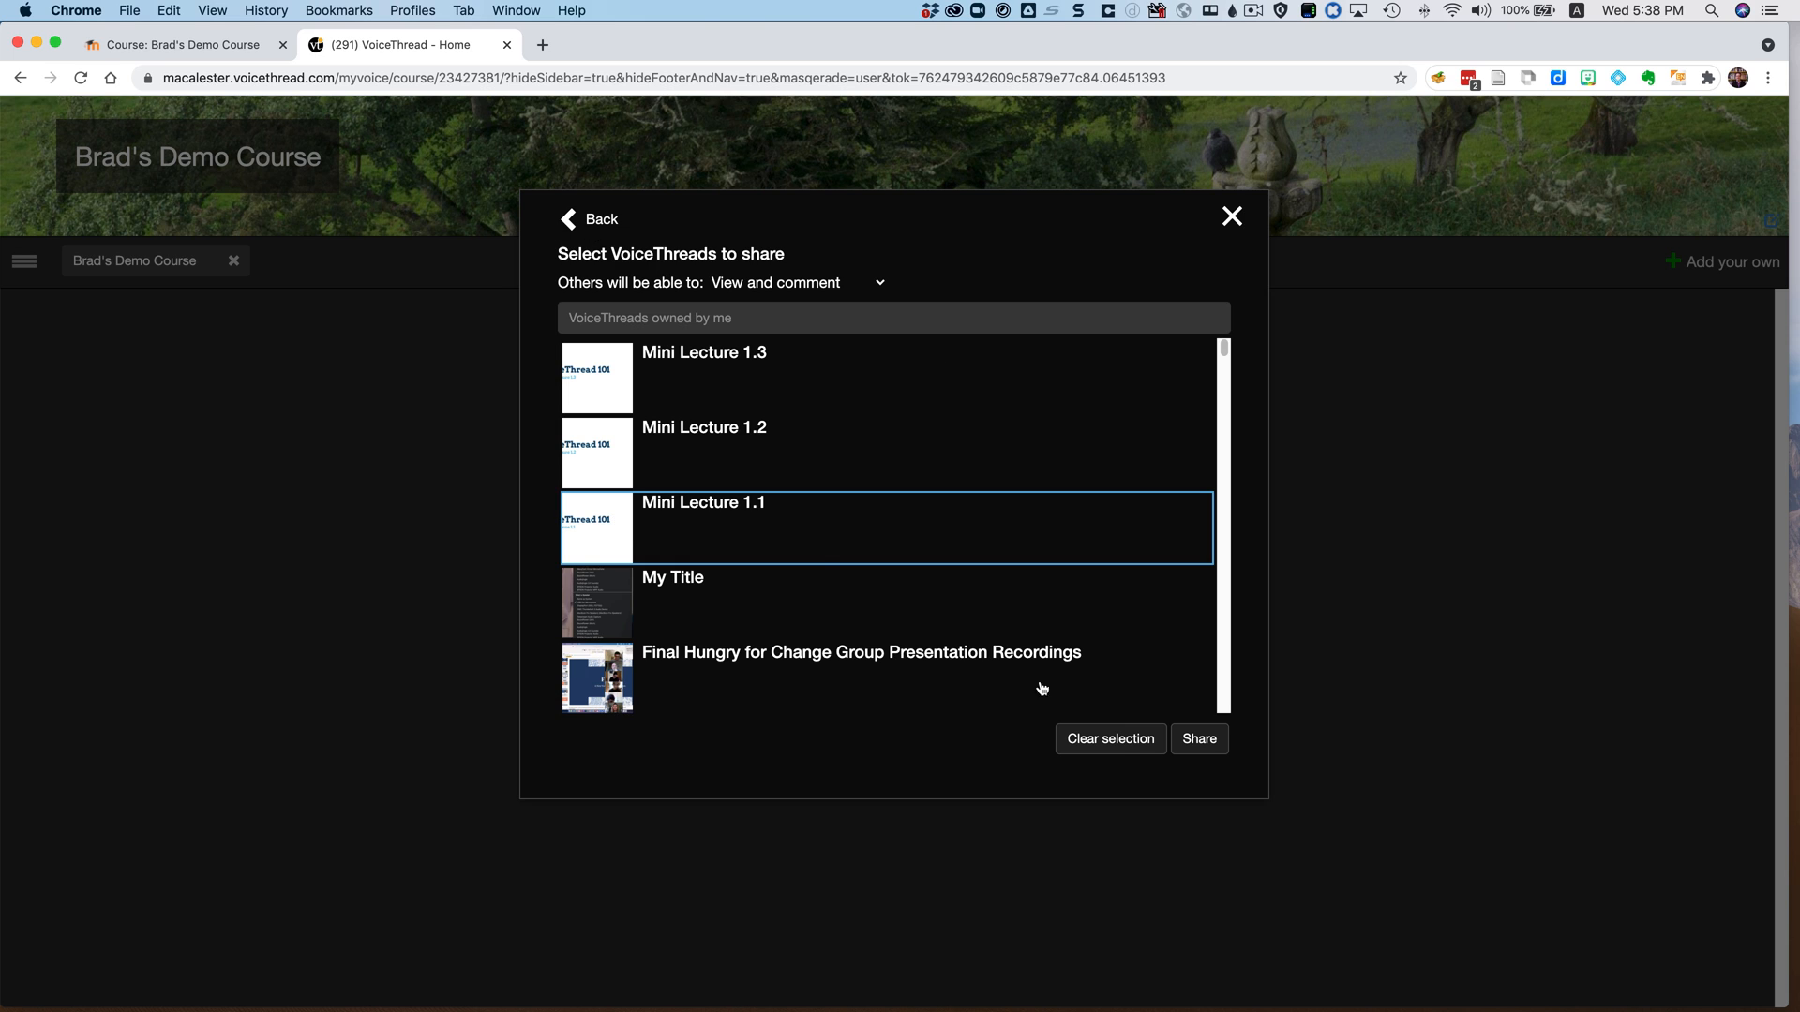
{"action": "left_click", "coordinate": [1199, 742]}
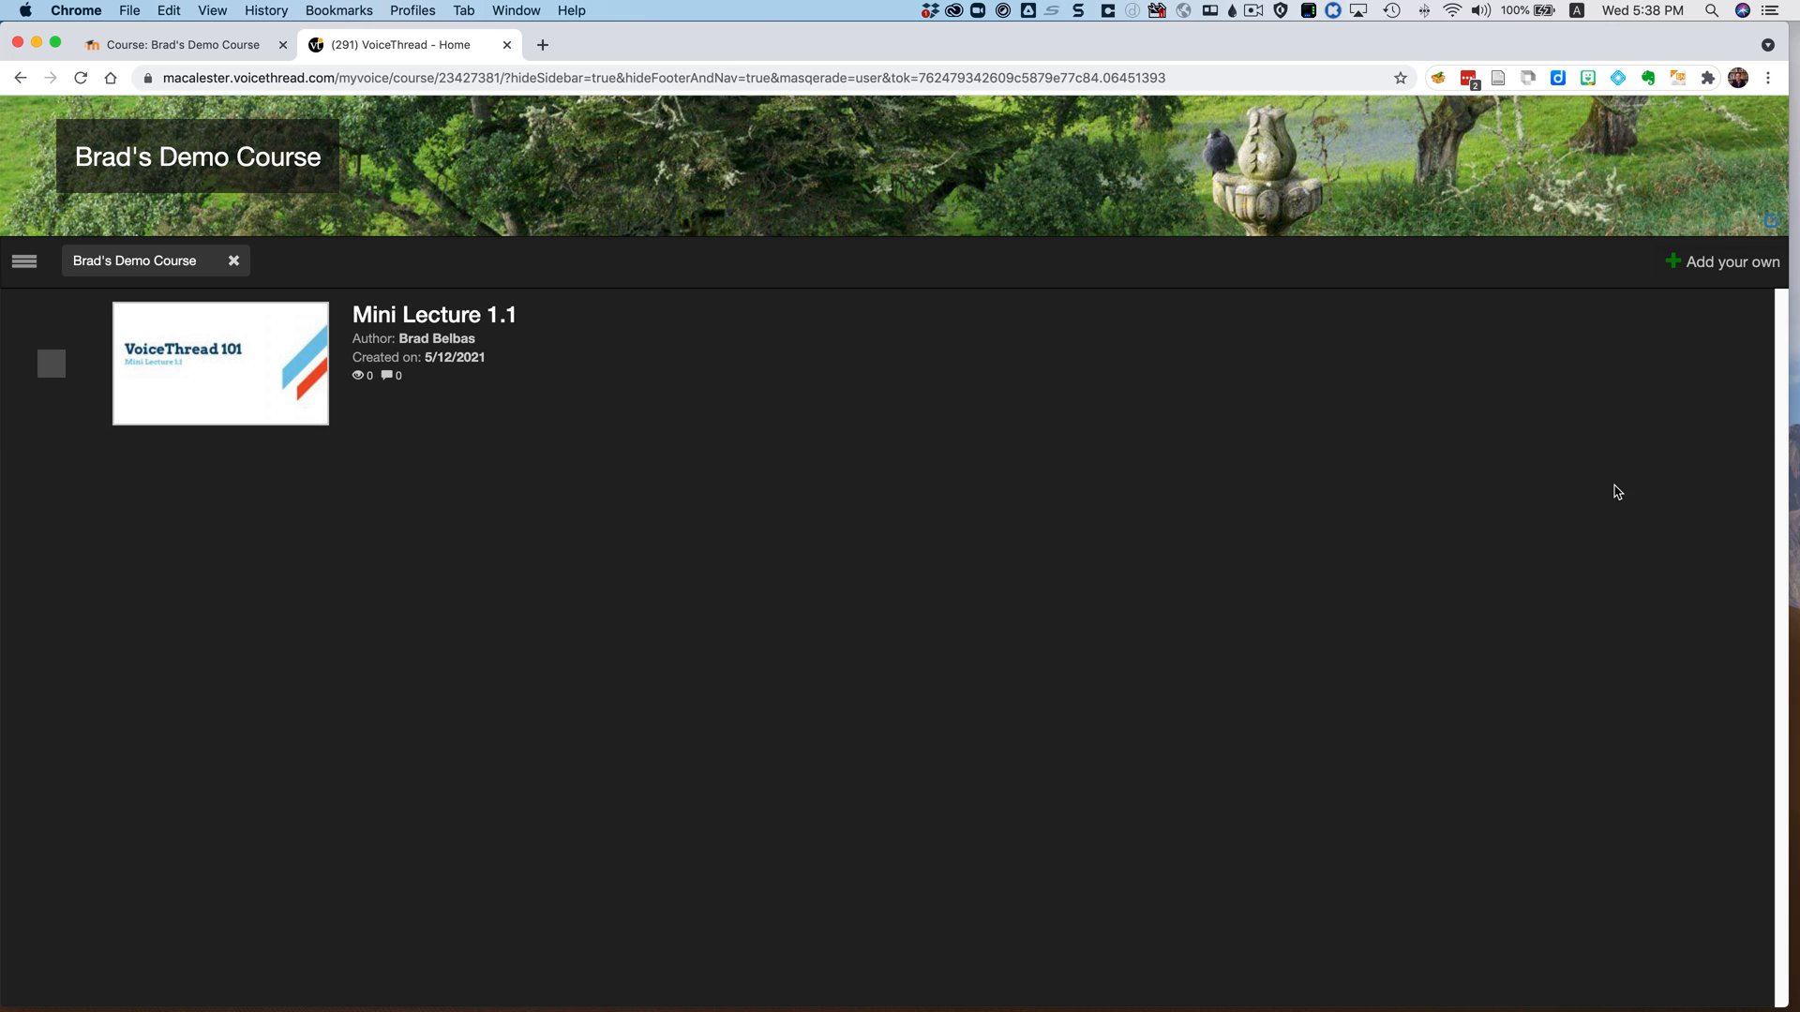
Step: Create a new VoiceThread titled "Mini Lecture 1.2" from the VoiceThread 101 slide file and share it with the course
{"action": "left_click", "coordinate": [1709, 266]}
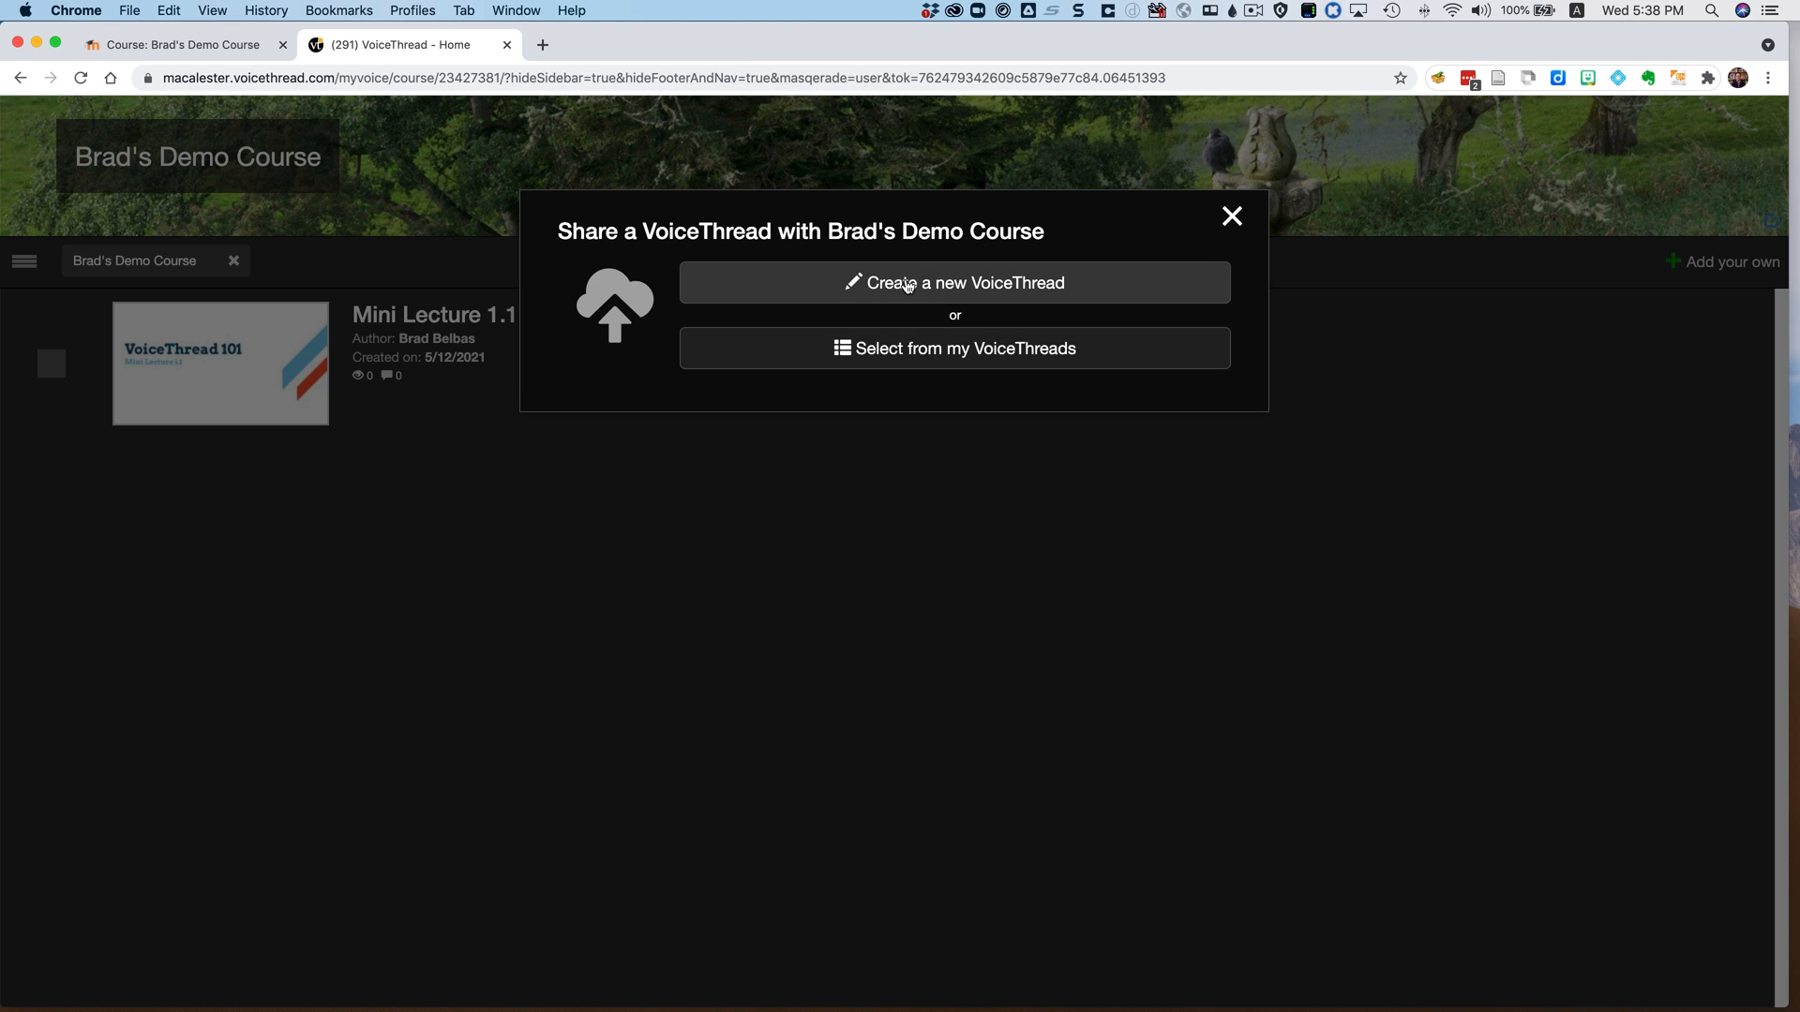
{"action": "left_click", "coordinate": [902, 280]}
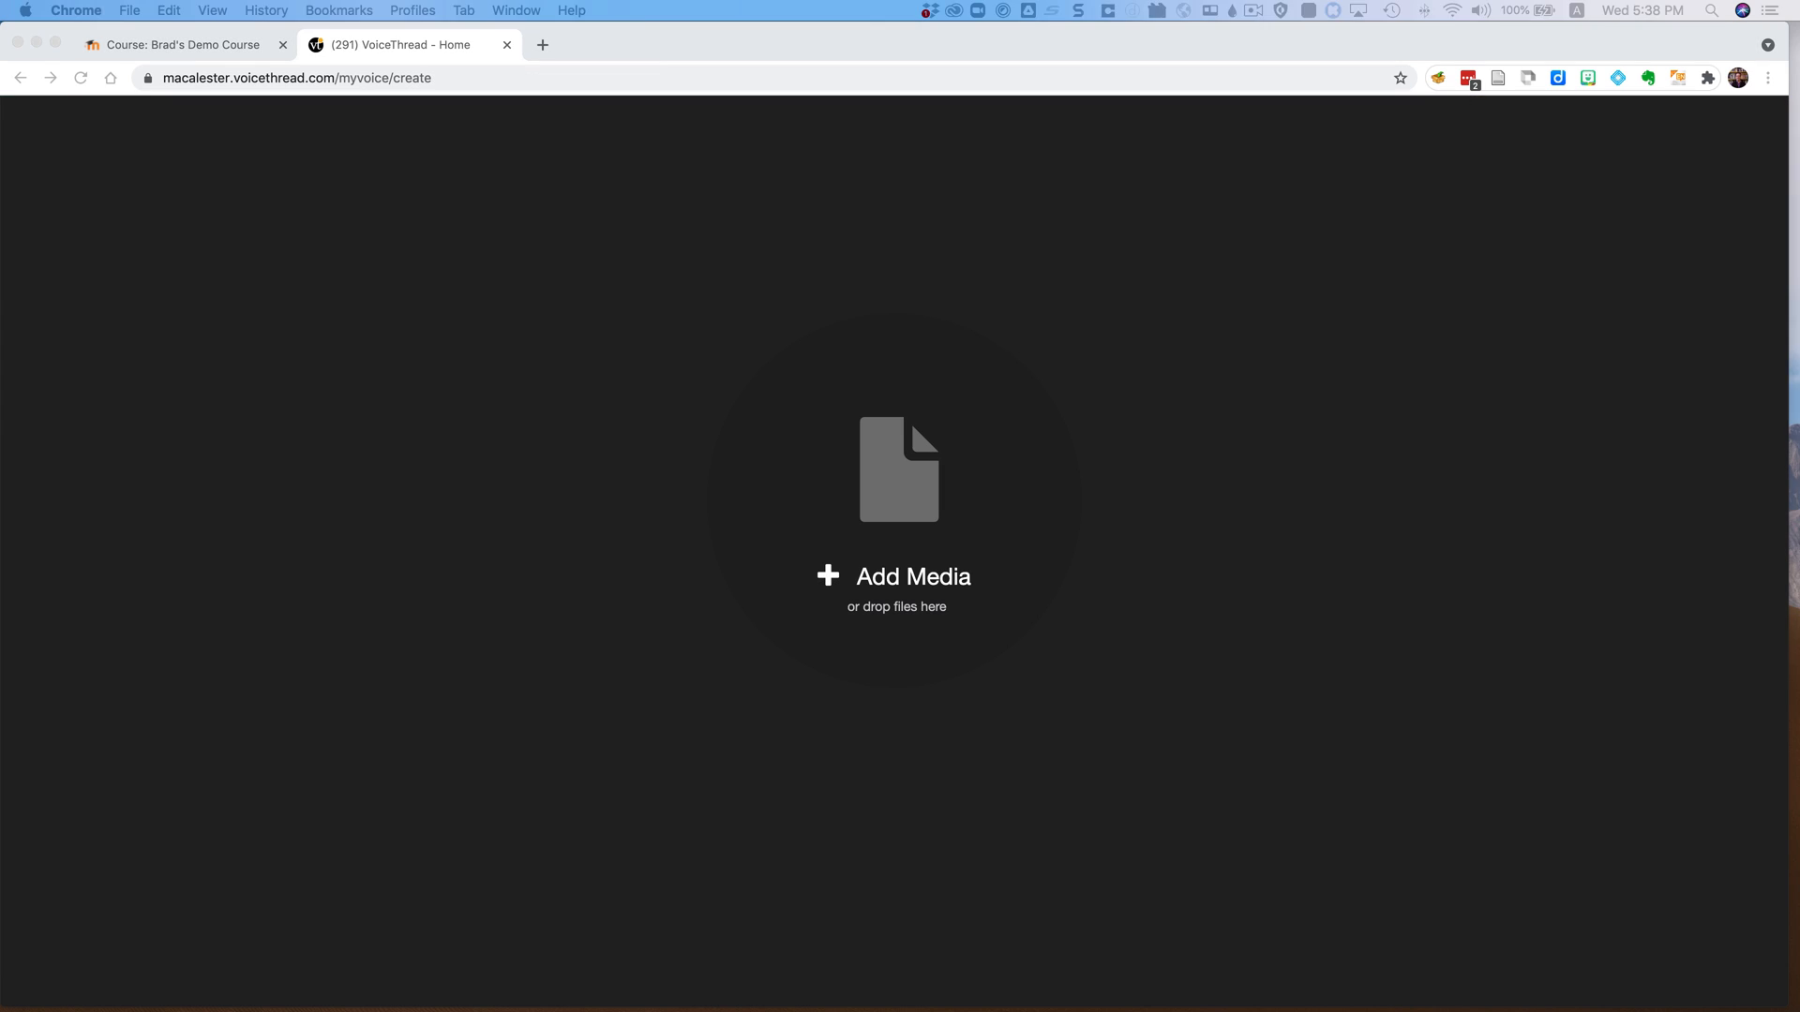
{"action": "left_click_drag", "start_coordinate": [0, 497], "coordinate": [568, 497]}
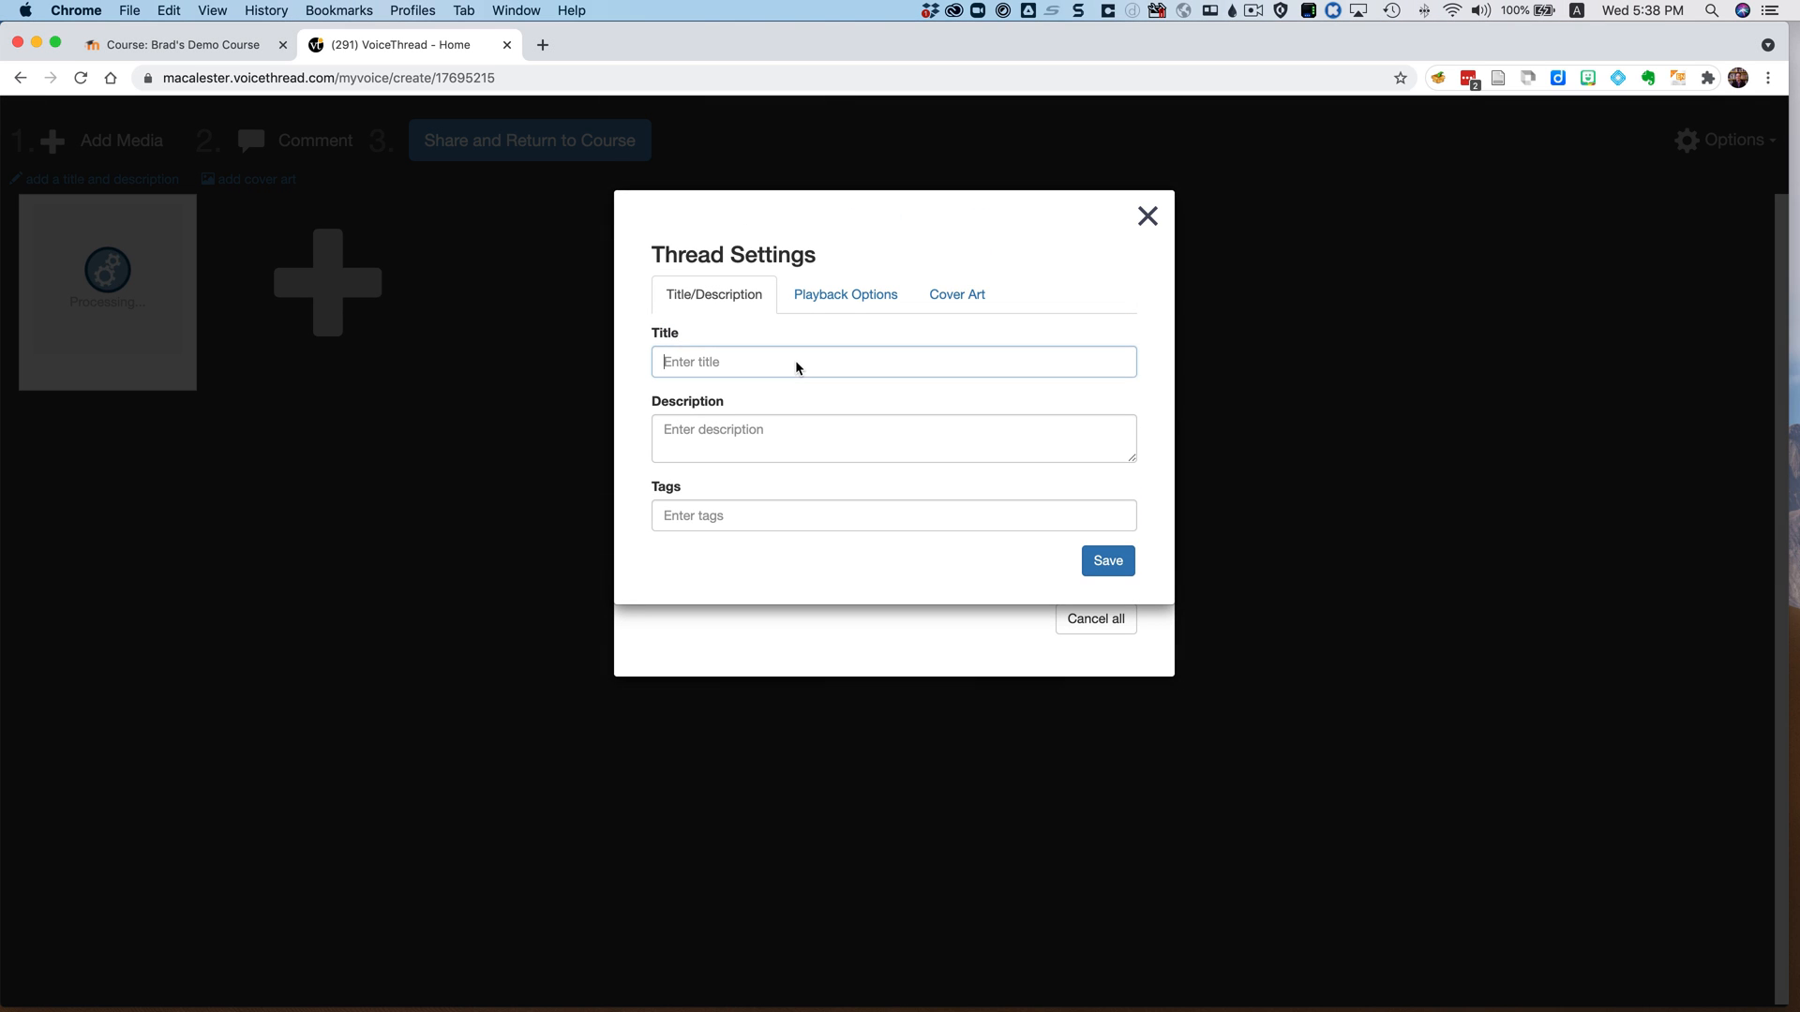
{"action": "left_click", "coordinate": [798, 371]}
{"action": "type", "text": "Mini Lecture 1.2"}
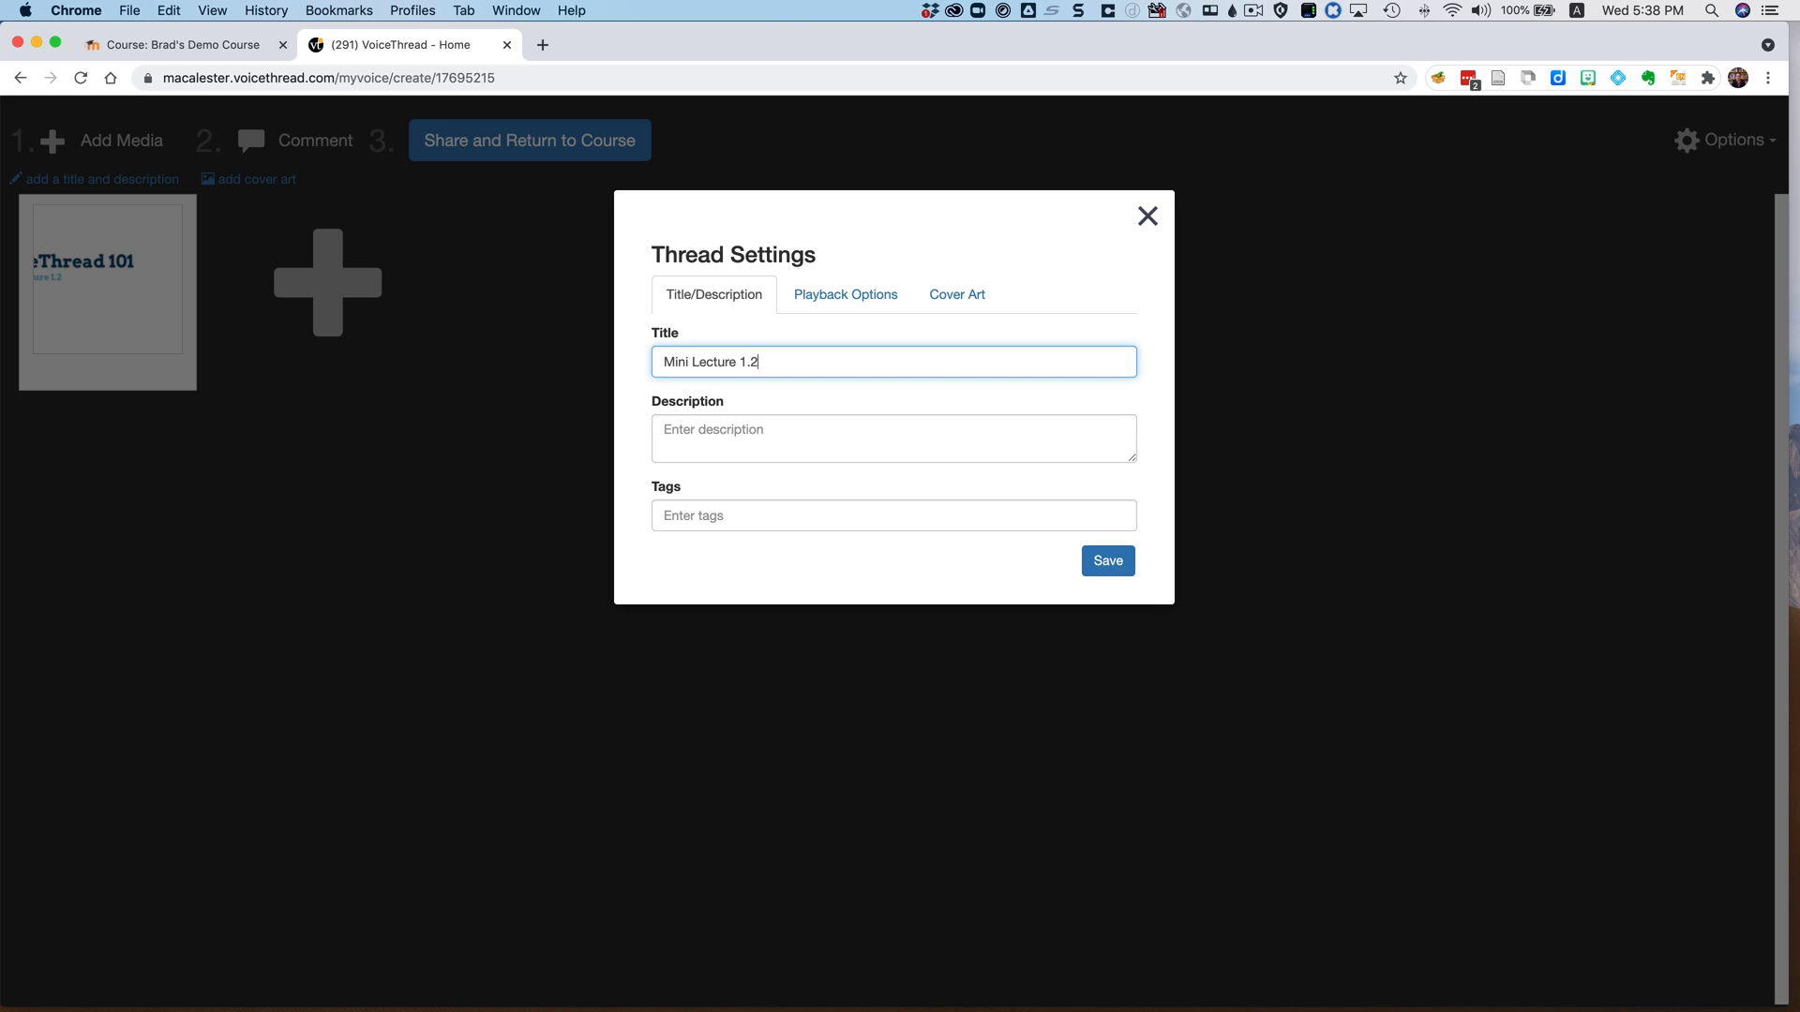
{"action": "left_click", "coordinate": [1109, 560]}
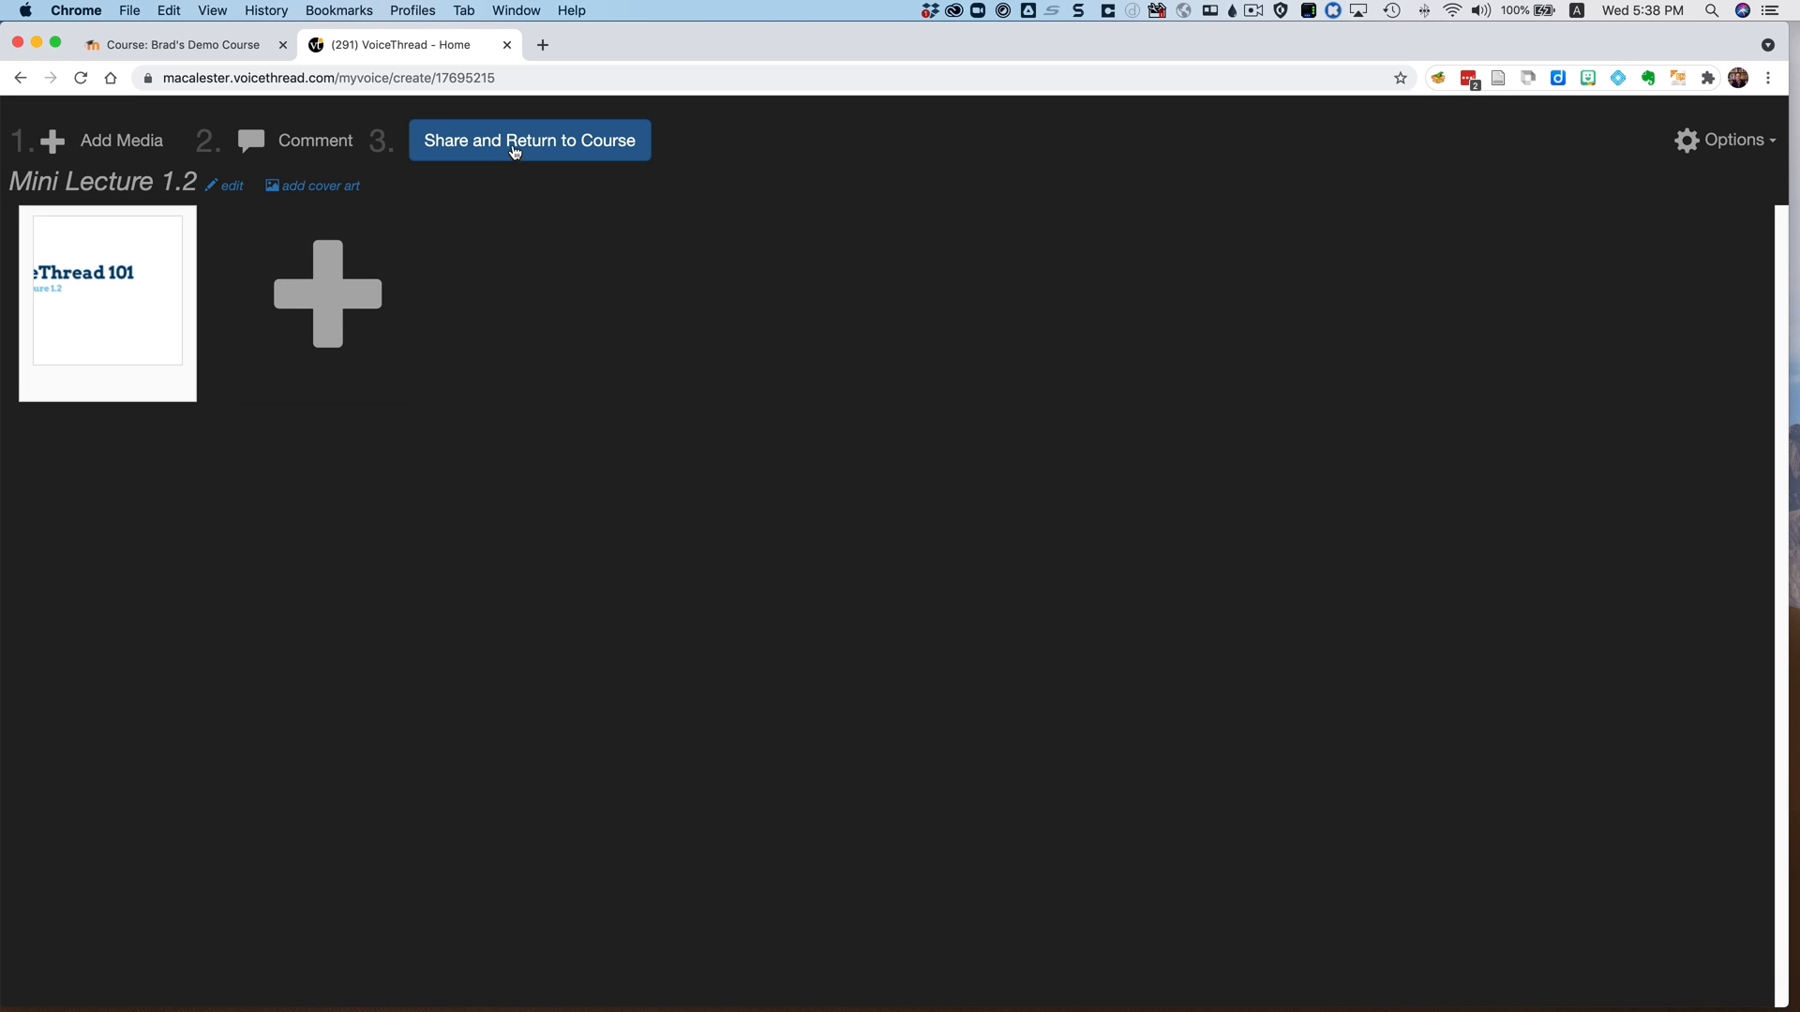
{"action": "left_click", "coordinate": [514, 156]}
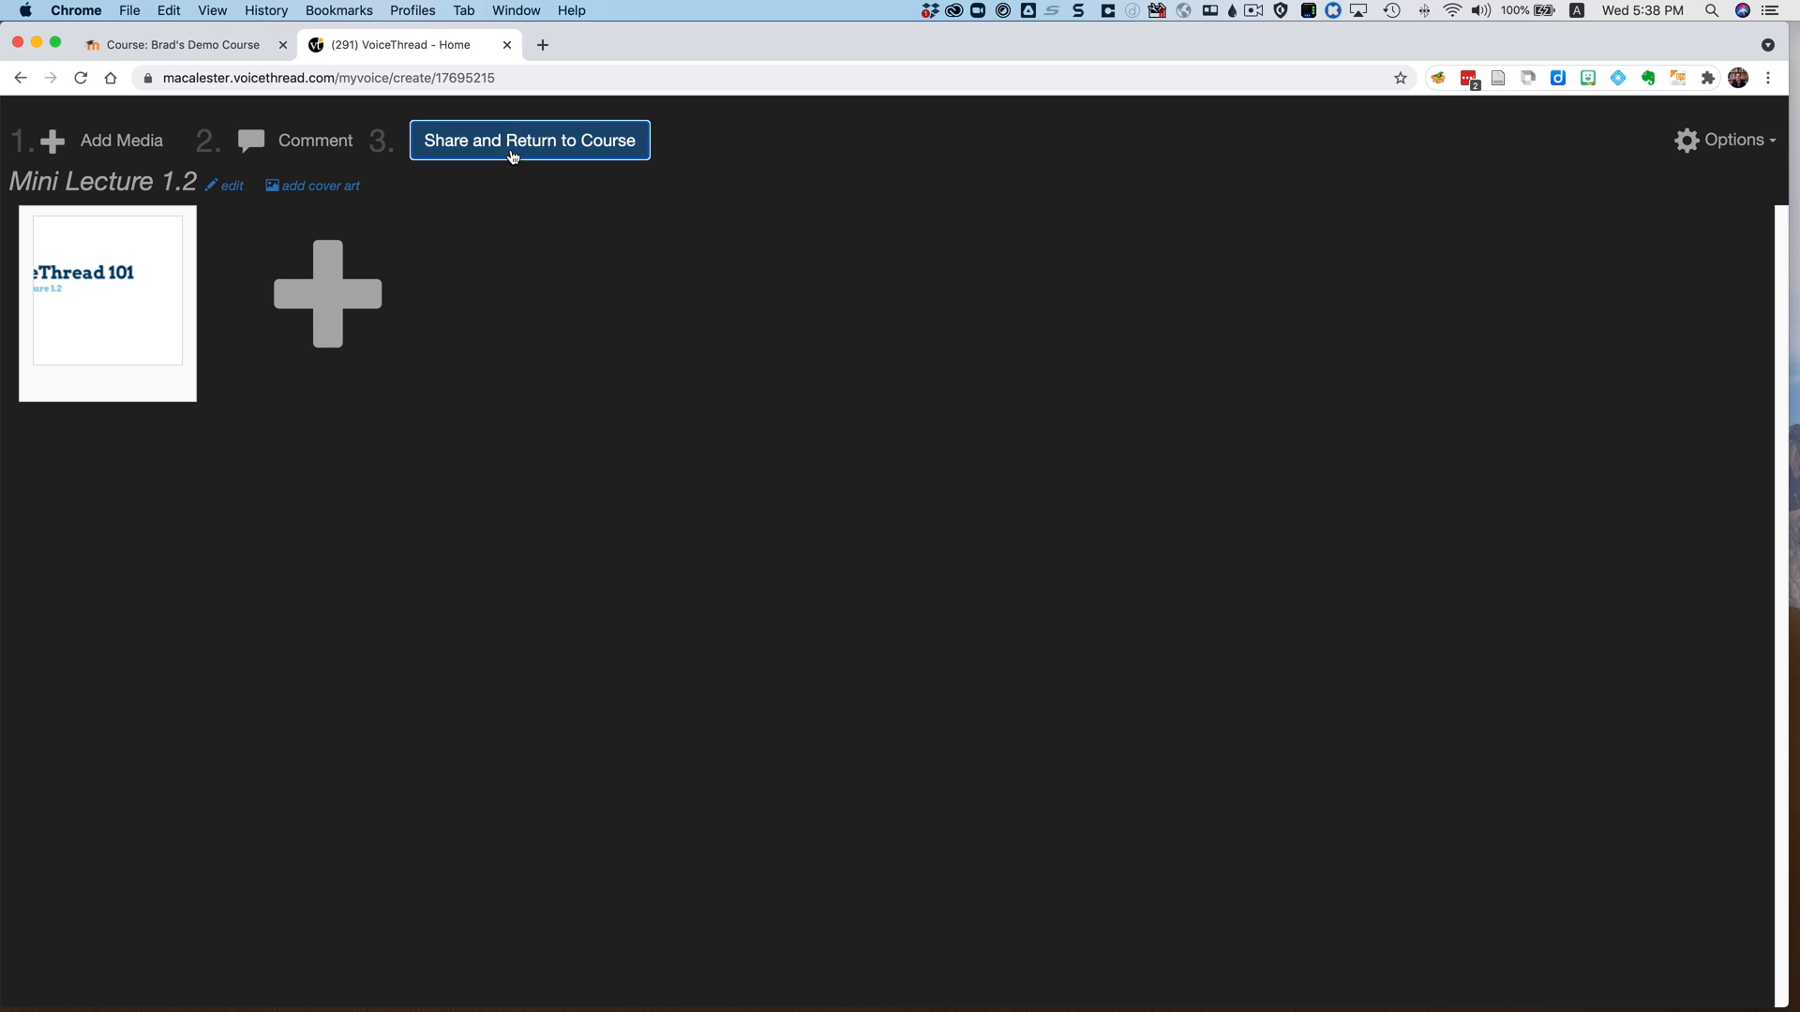
{"action": "left_click", "coordinate": [963, 313]}
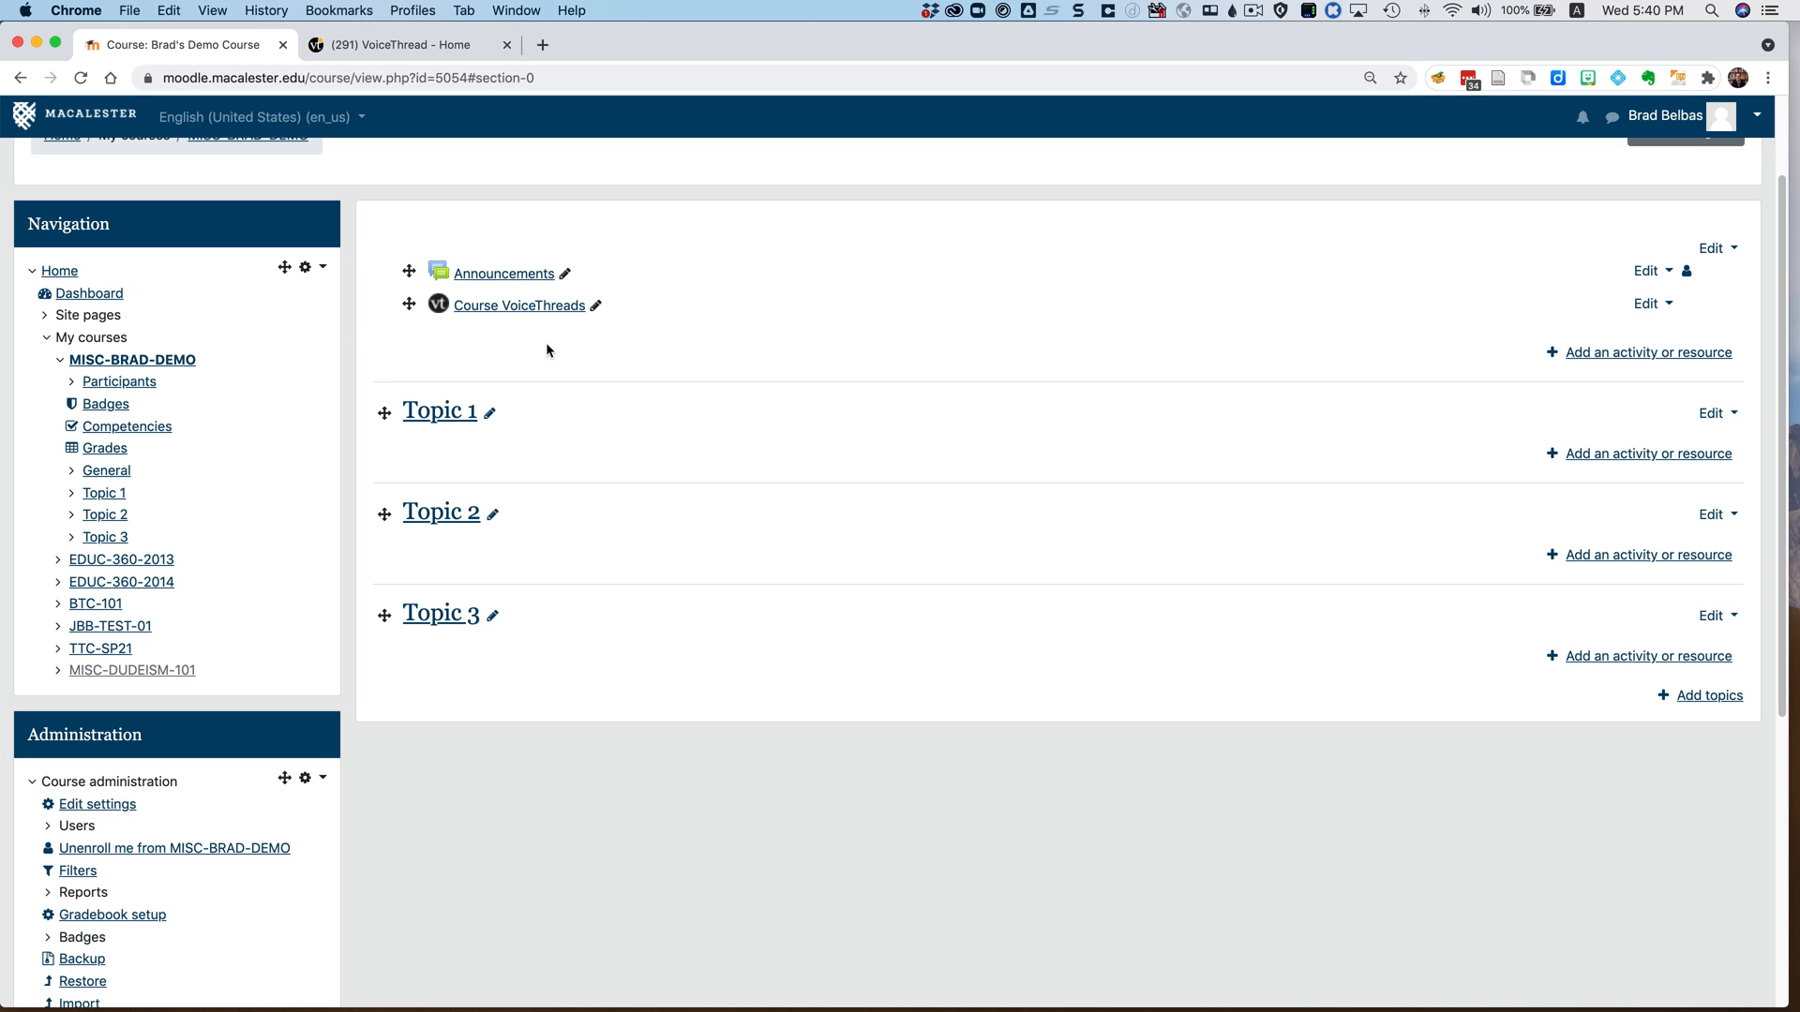
Step: In the Course VoiceThreads activity settings, add a description about clicking the link once for course group access and using only Google Chrome or Firefox
{"action": "scroll", "coordinate": [547, 350], "scroll_direction": "up", "scroll_amount": 1}
{"action": "left_click", "coordinate": [1642, 333]}
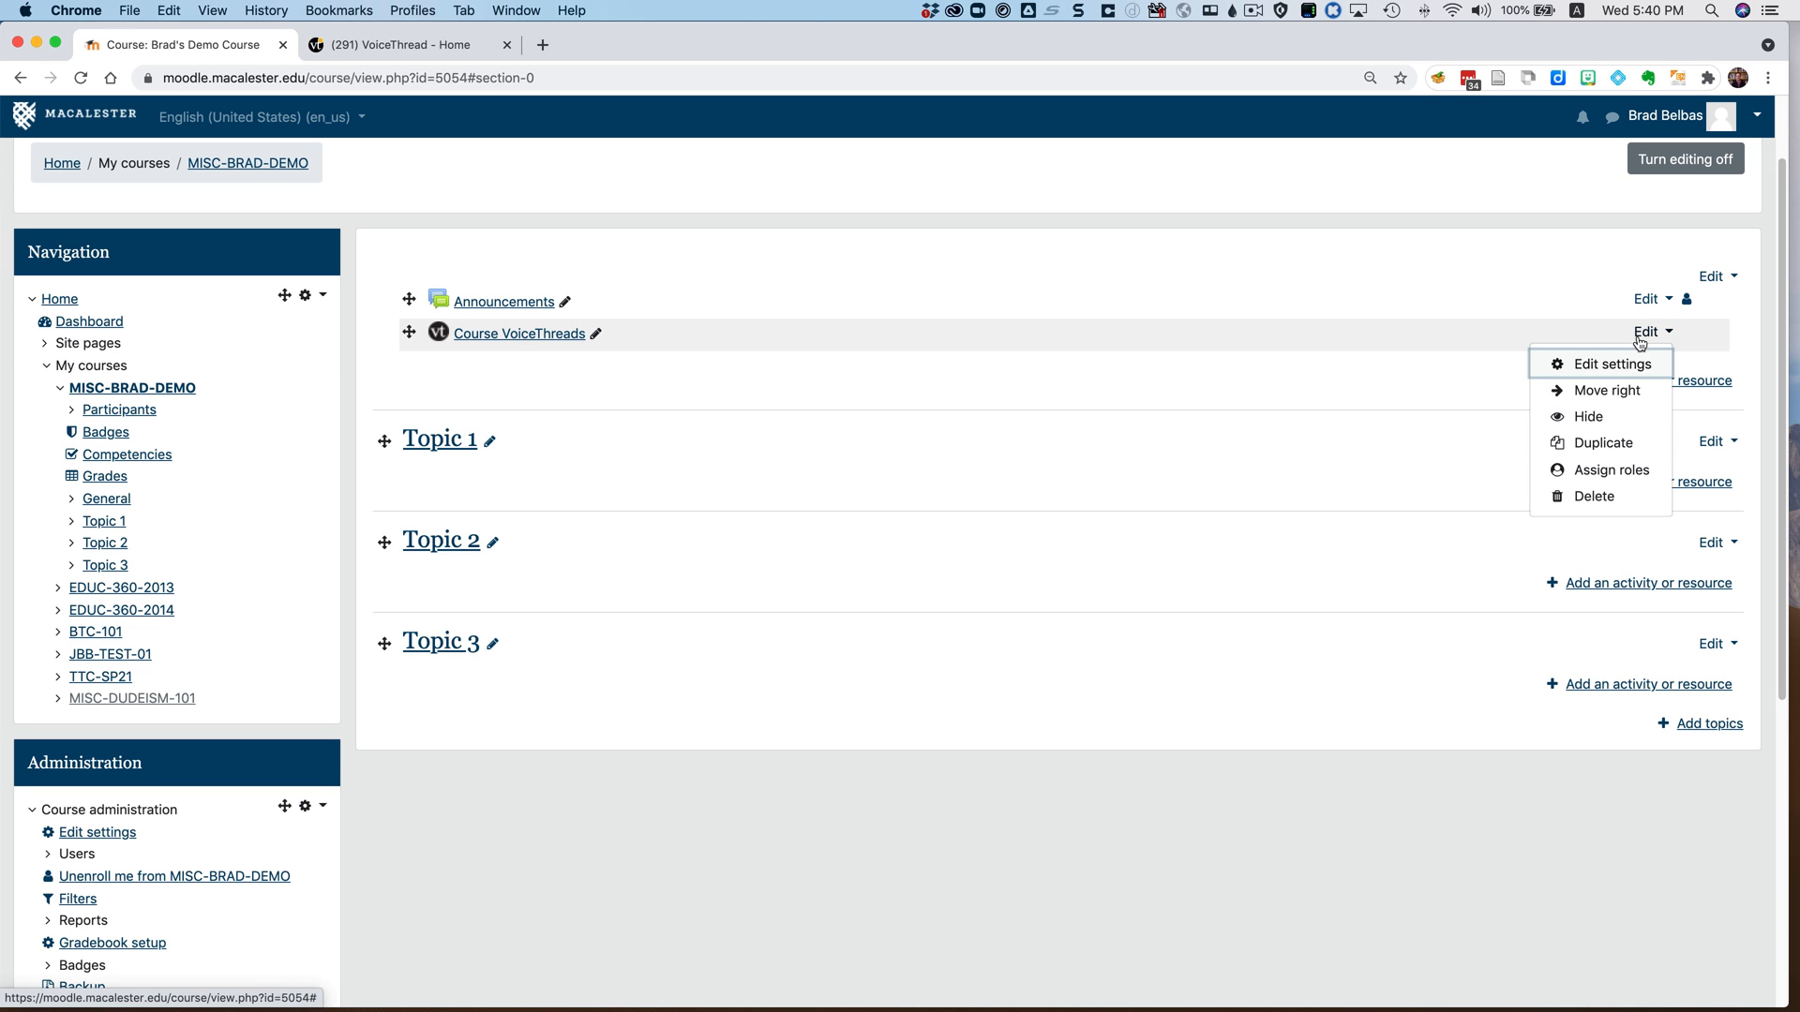
{"action": "left_click", "coordinate": [1612, 365]}
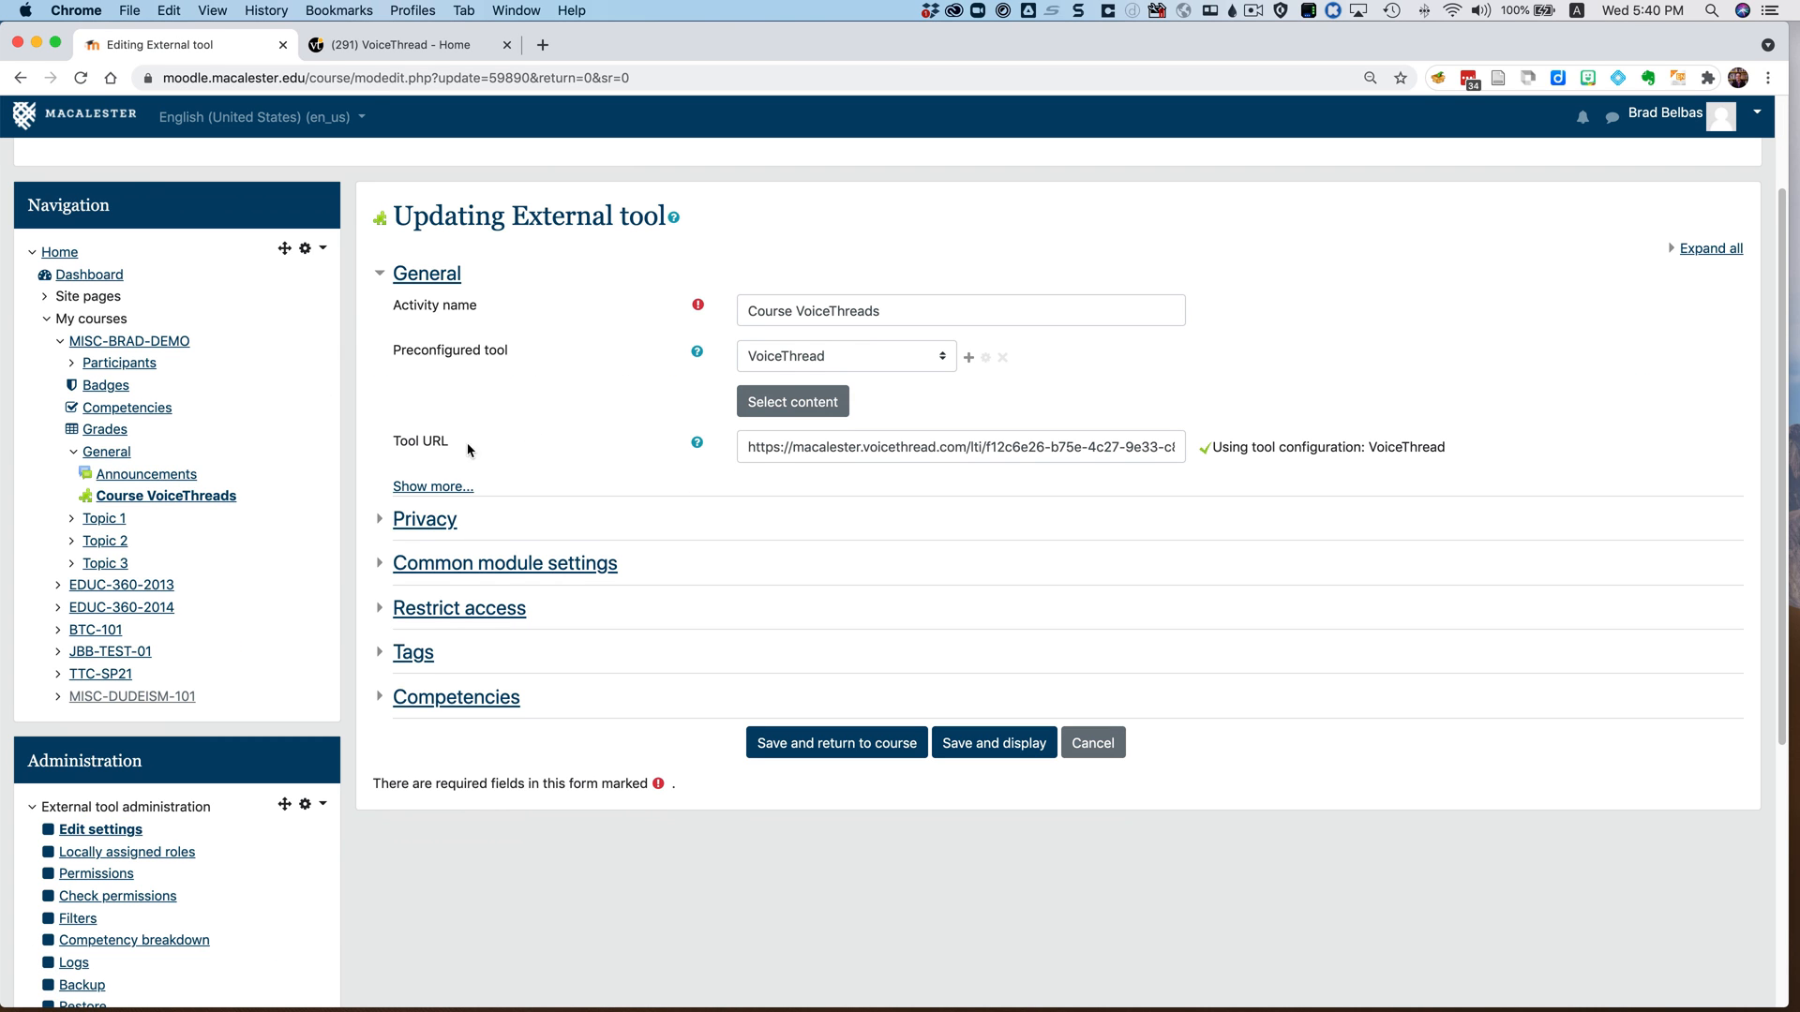
{"action": "left_click", "coordinate": [453, 488]}
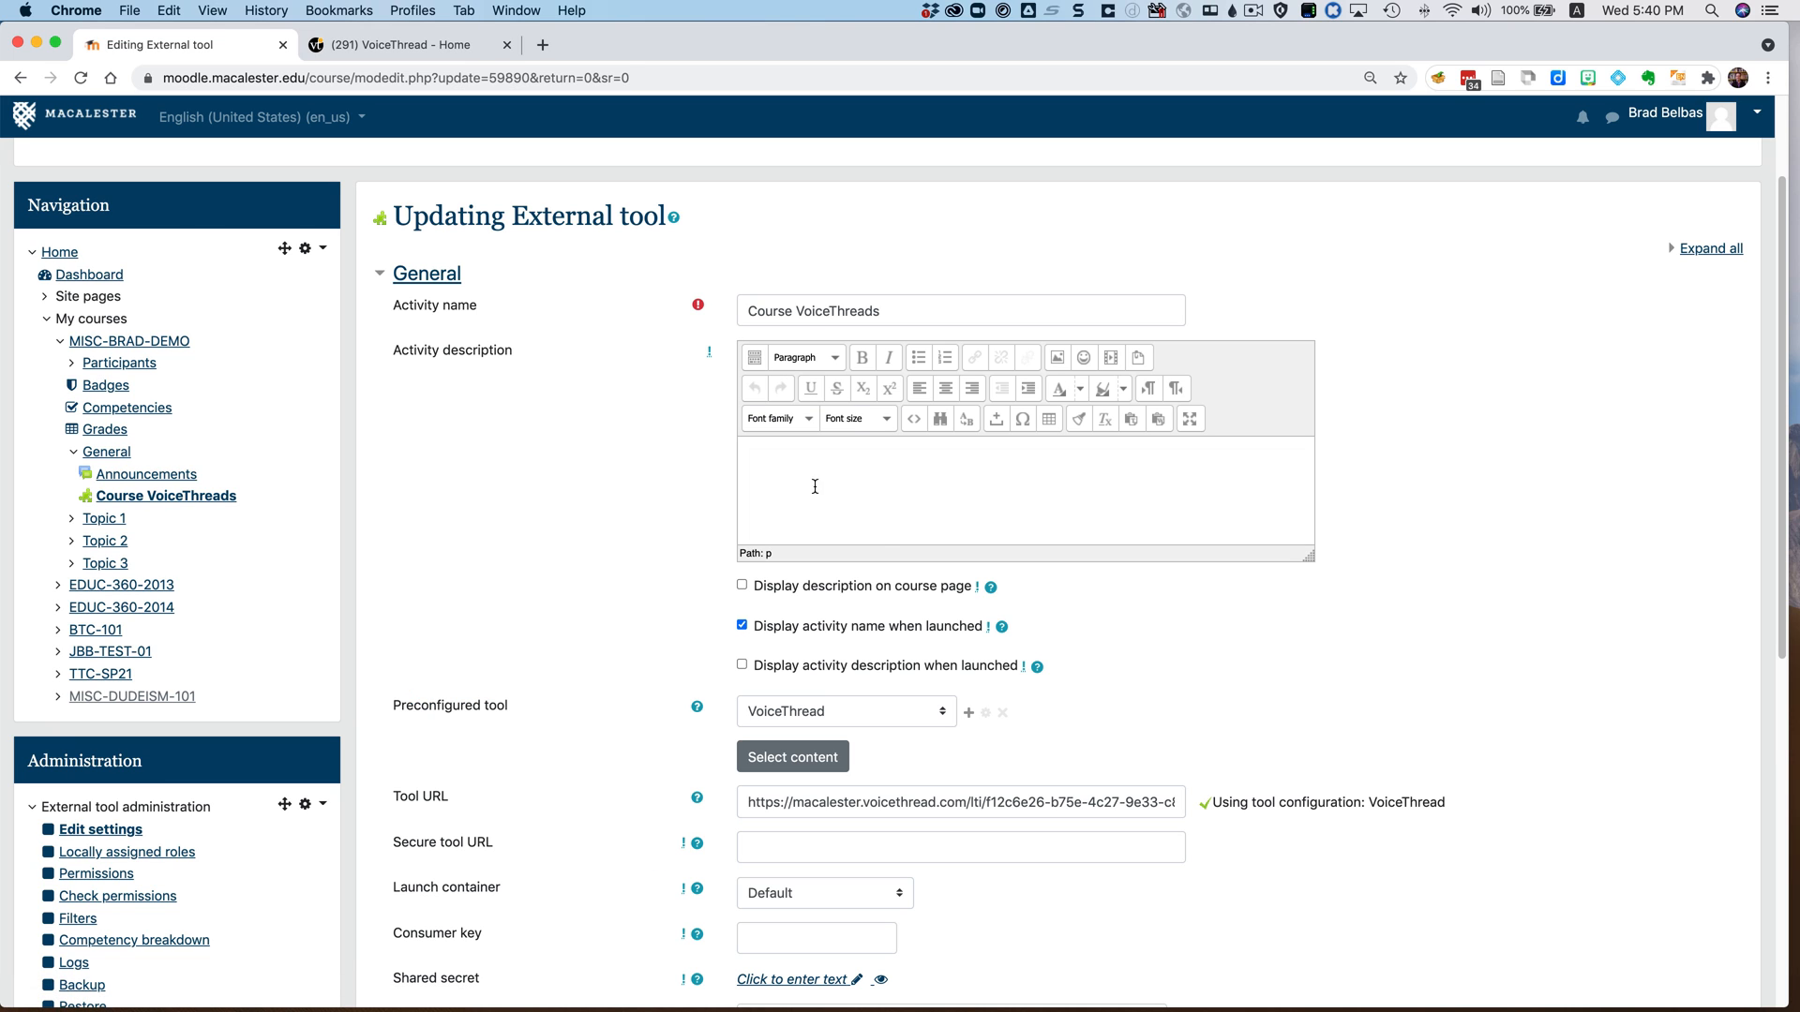
{"action": "left_click", "coordinate": [768, 468]}
{"action": "type", "text": "Click the Course VoiceThreads link once to be added to our VoiceThread Course group and for direct access to all the VoiceThreads for class. Please note, Google Chrome and Firefox are the only two web browsers supported for VoiceThread. Safari and Microsoft Edge are not compatible."}
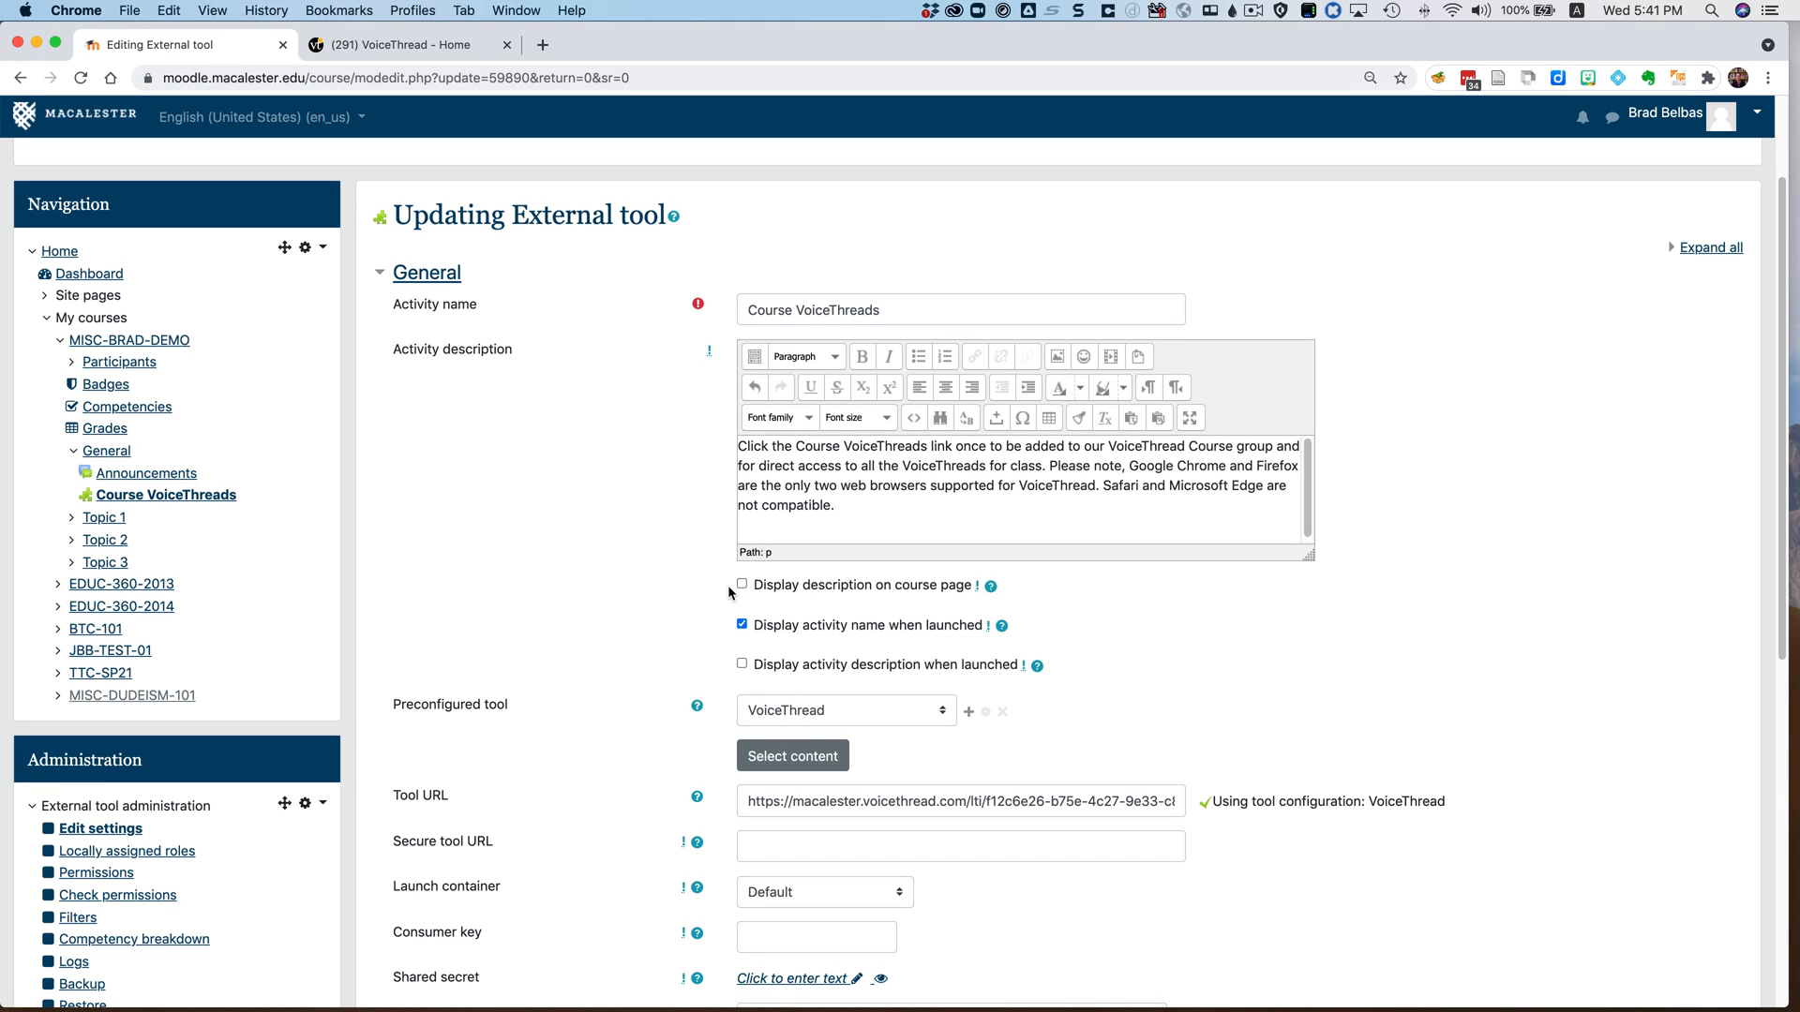
Step: Enable displaying the Course VoiceThreads description on the course page and save the activity settings
{"action": "left_click", "coordinate": [740, 585]}
{"action": "scroll", "coordinate": [607, 583], "scroll_direction": "down", "scroll_amount": 10}
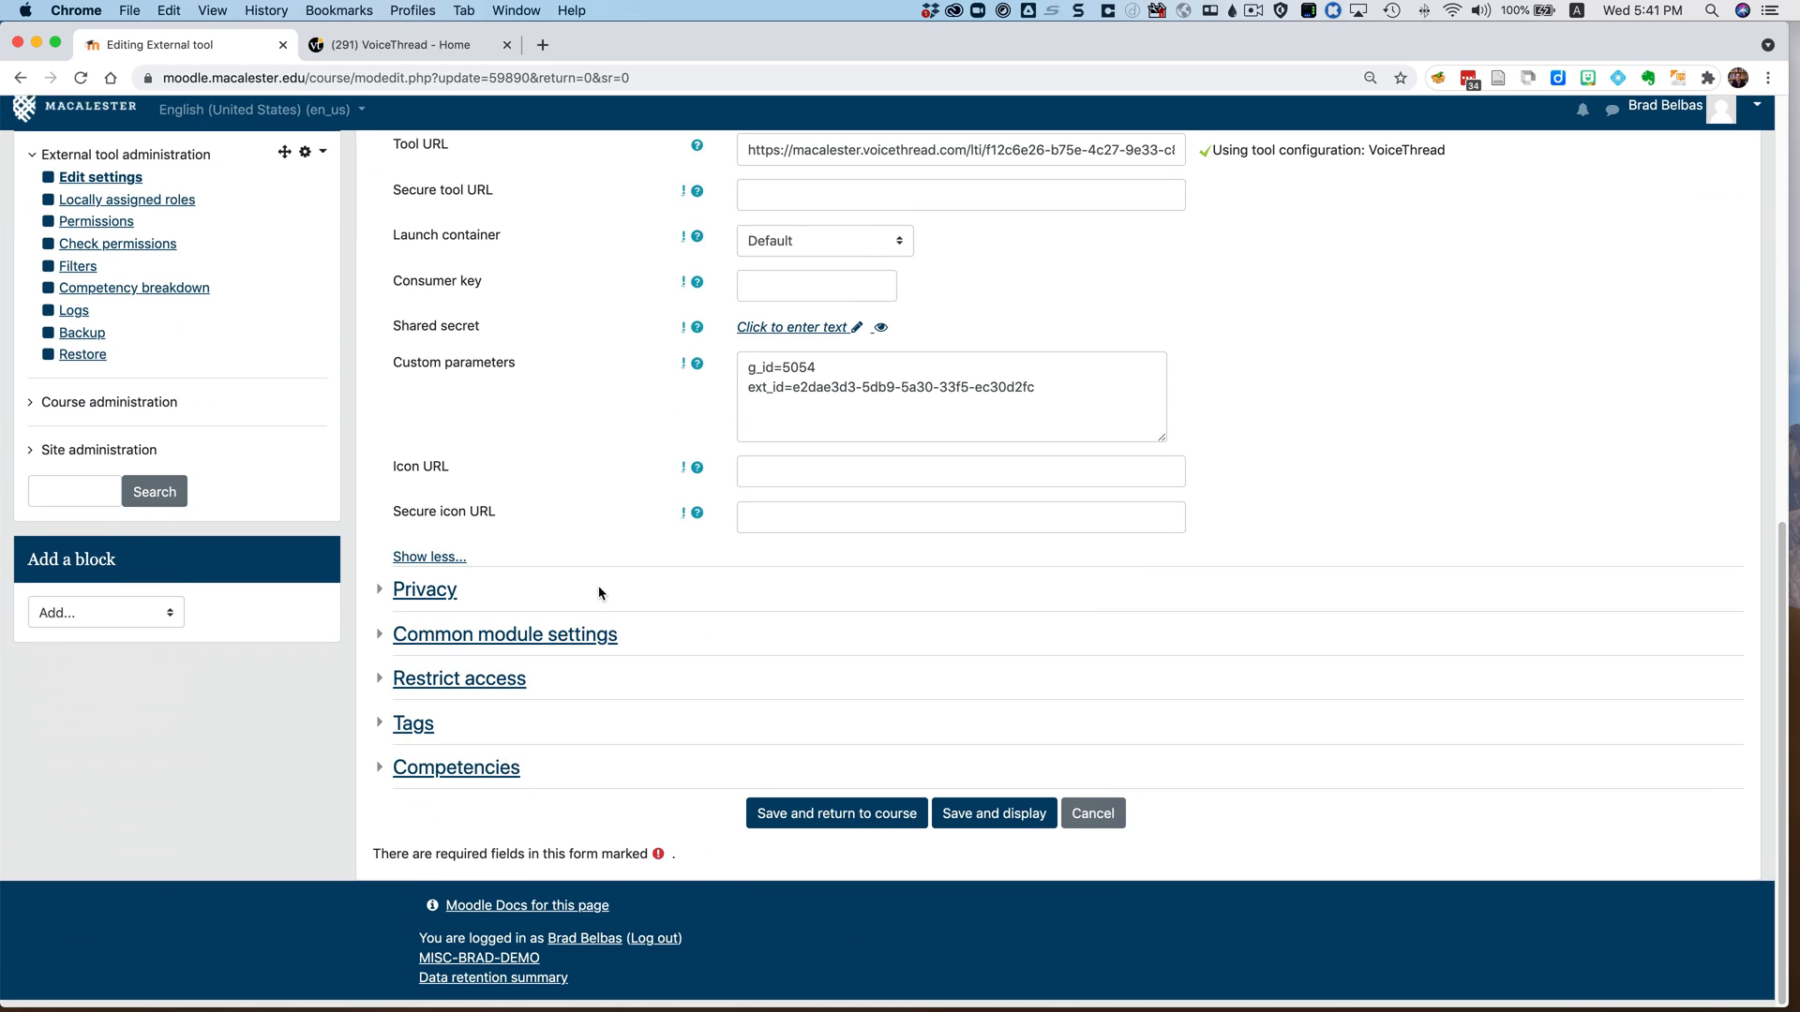
{"action": "left_click", "coordinate": [821, 831]}
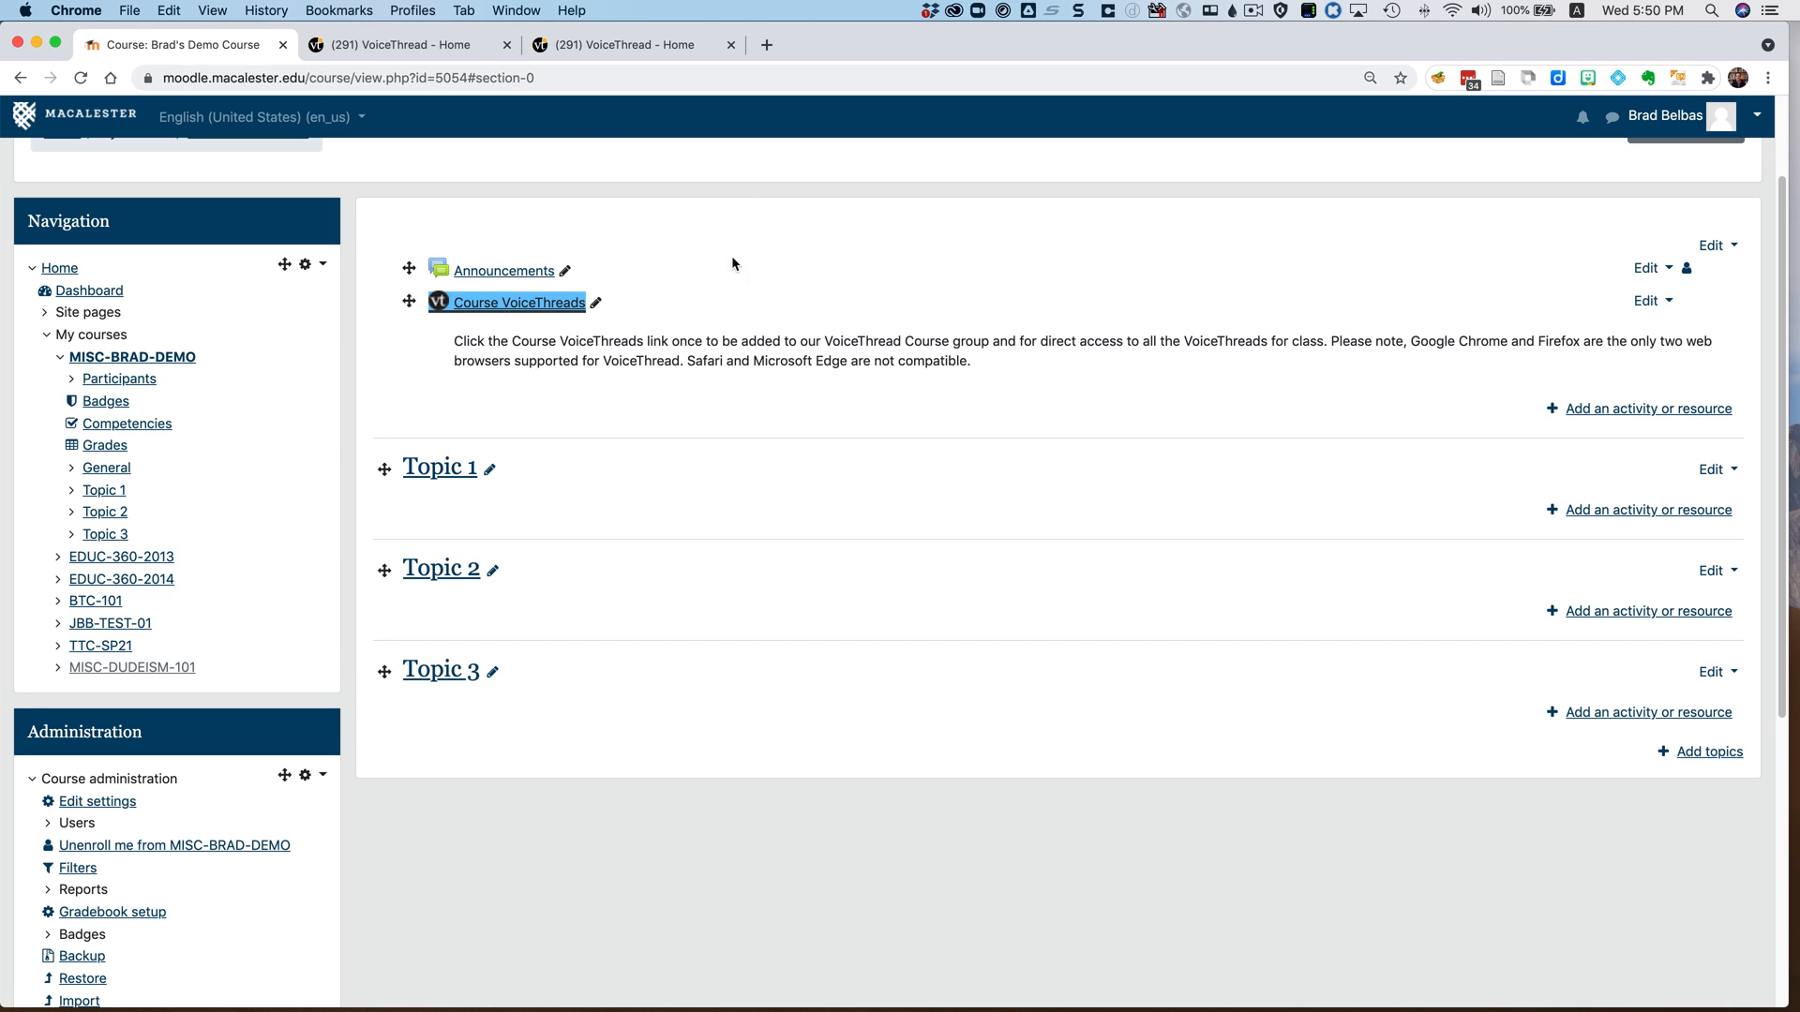
{"action": "left_click", "coordinate": [716, 415]}
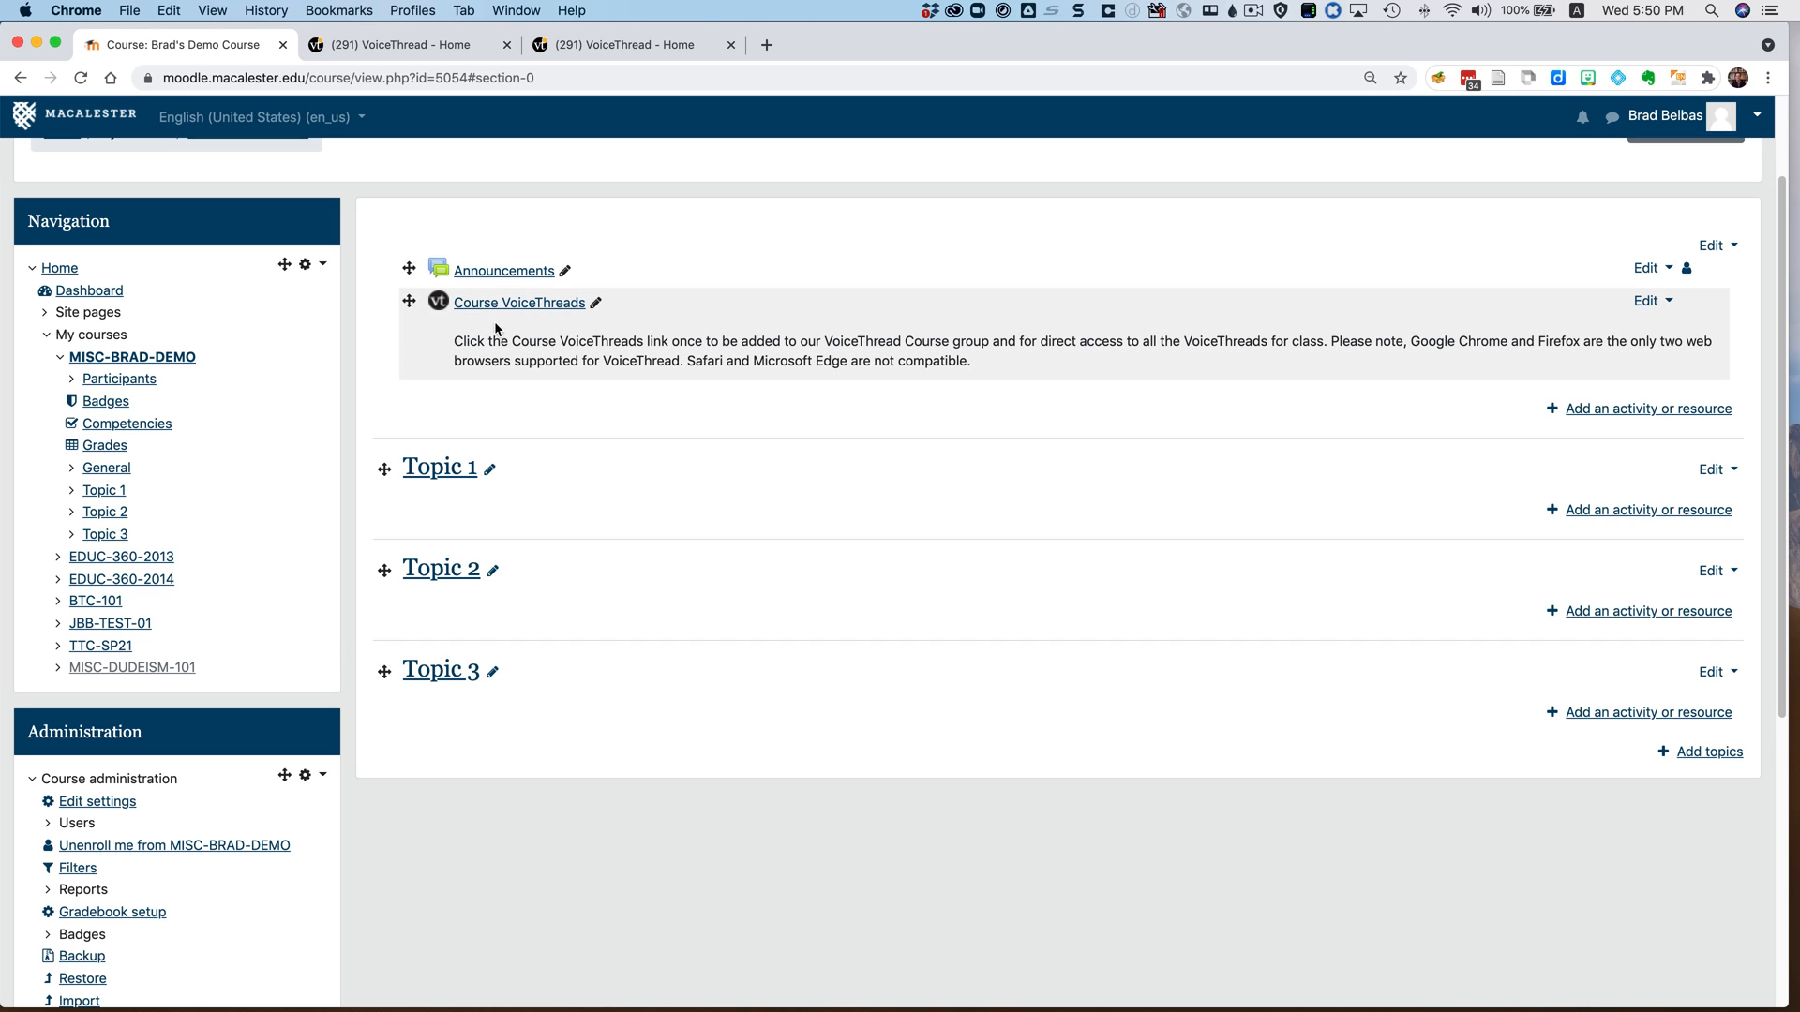